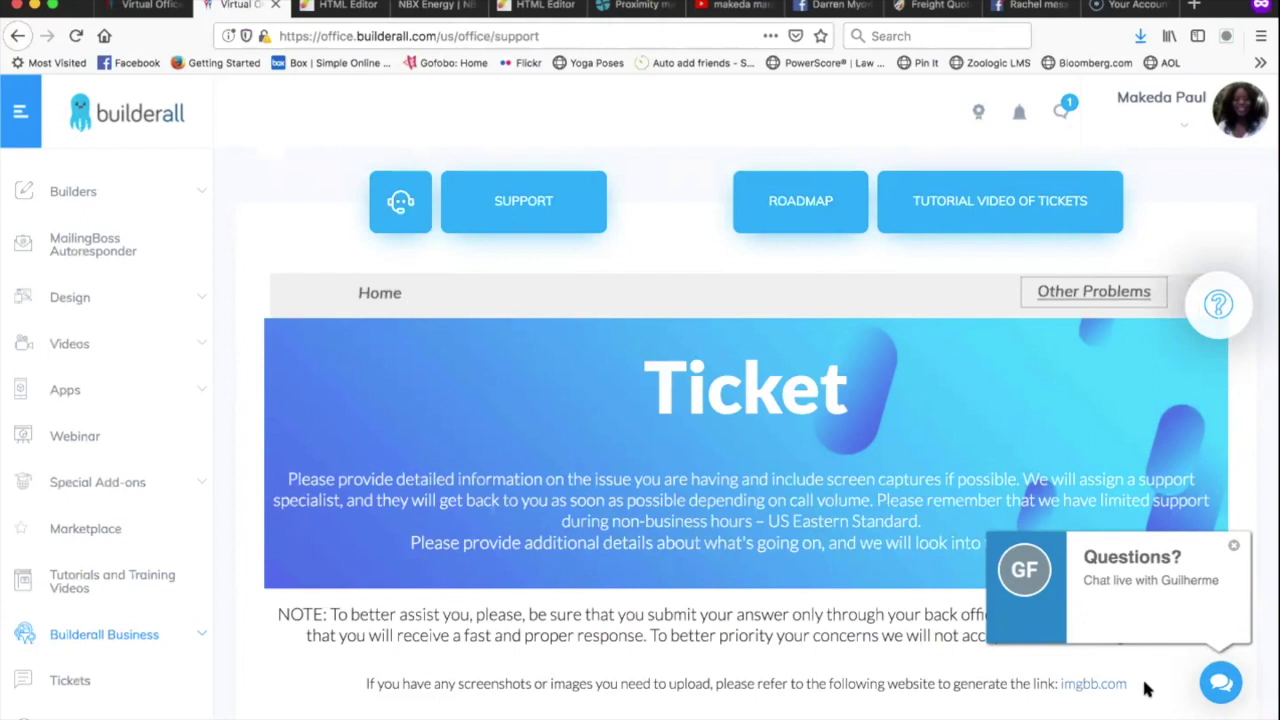
Open the Start Chat form from the 'Questions? Chat live' bubble on the Ticket page.
left_click(1228, 690)
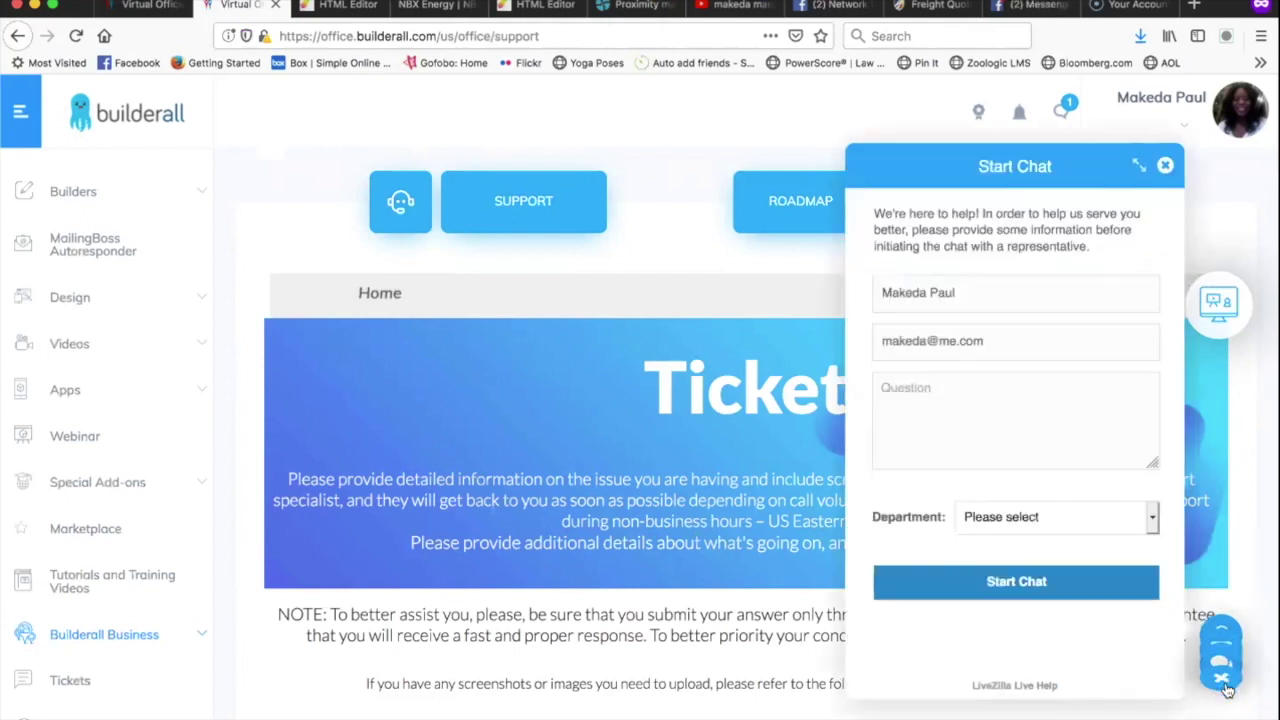
Start a Support English live chat asking 'I am having an issue with my my checkout link'.
left_click(1027, 408)
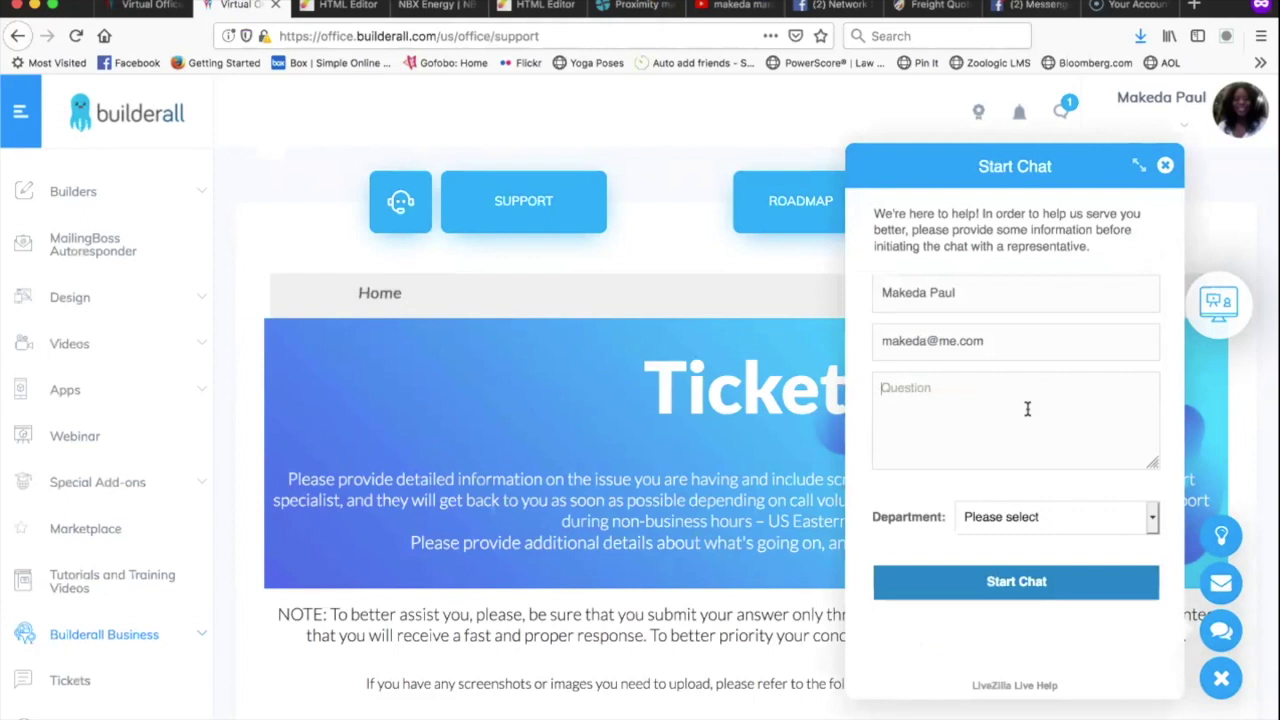
type("I")
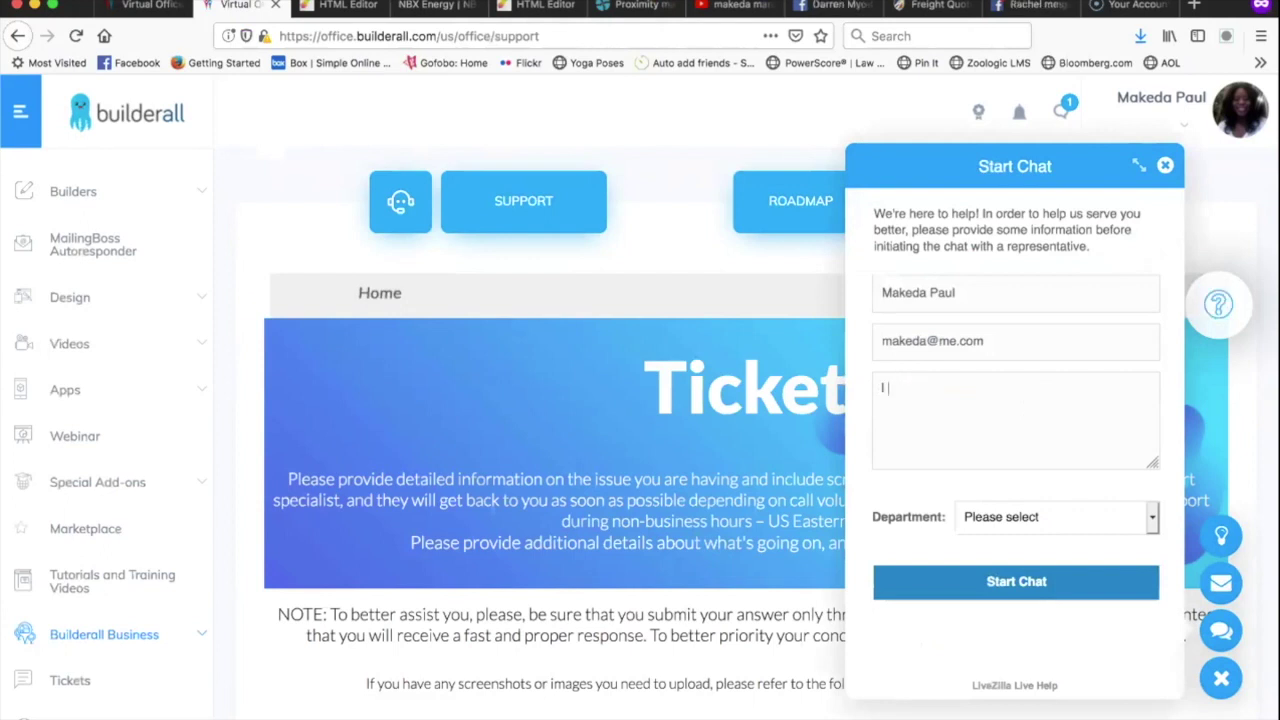
type(" am having a")
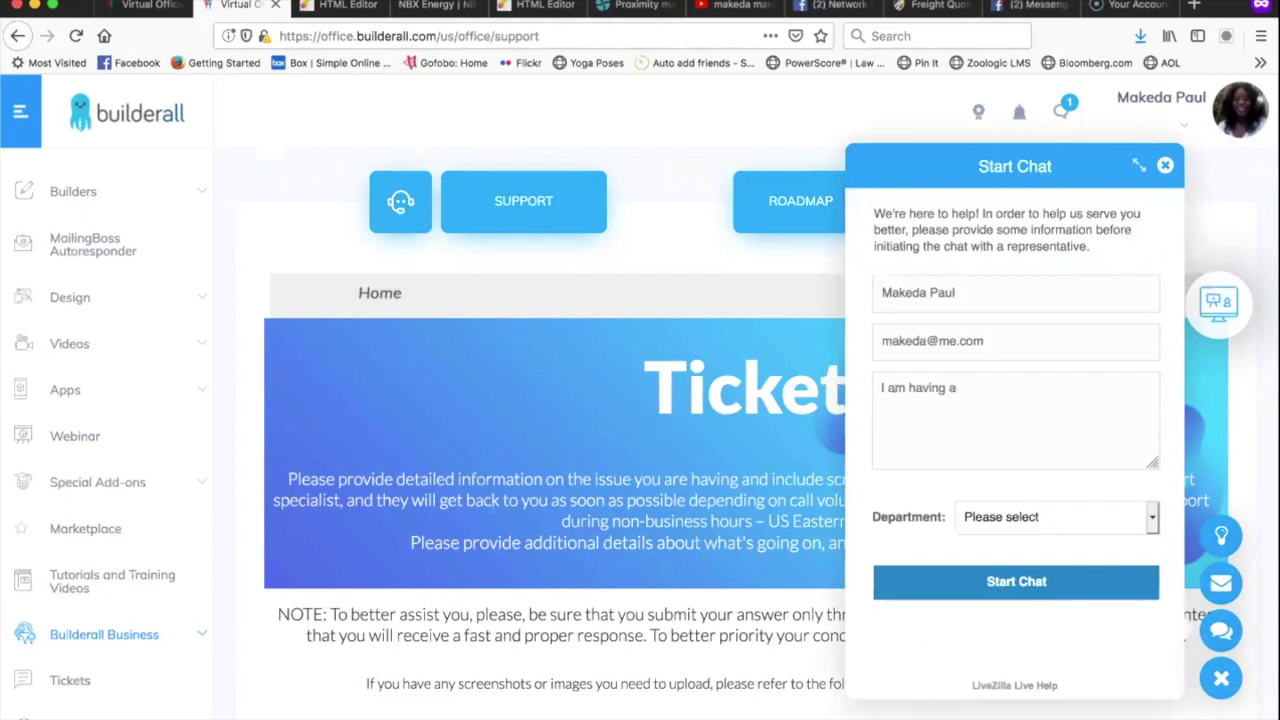
type("n issue with my ")
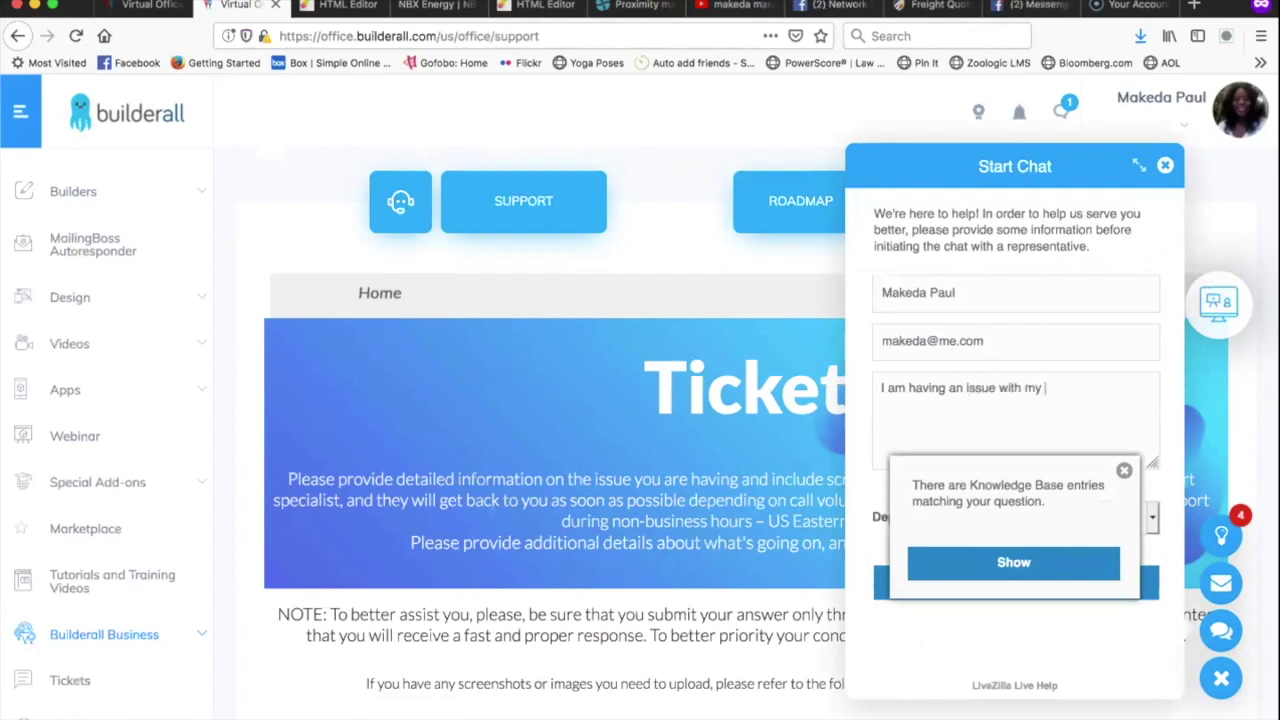
type("my ")
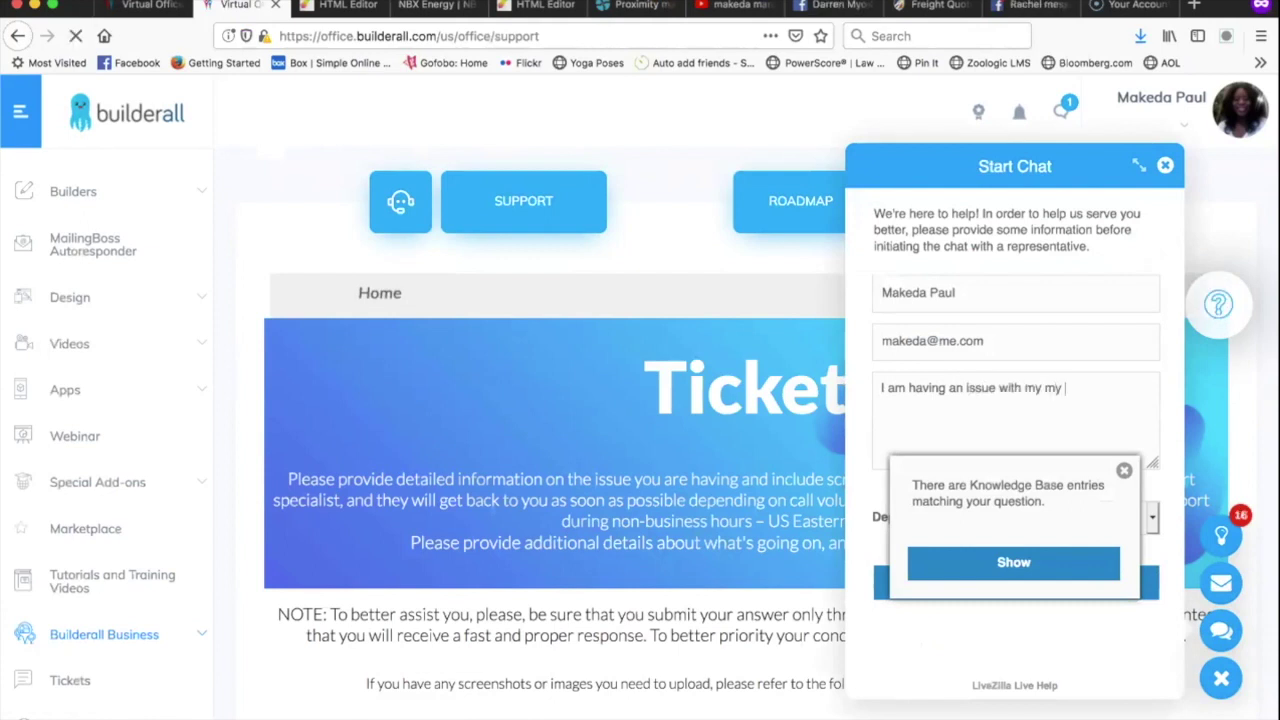
type("checkout link")
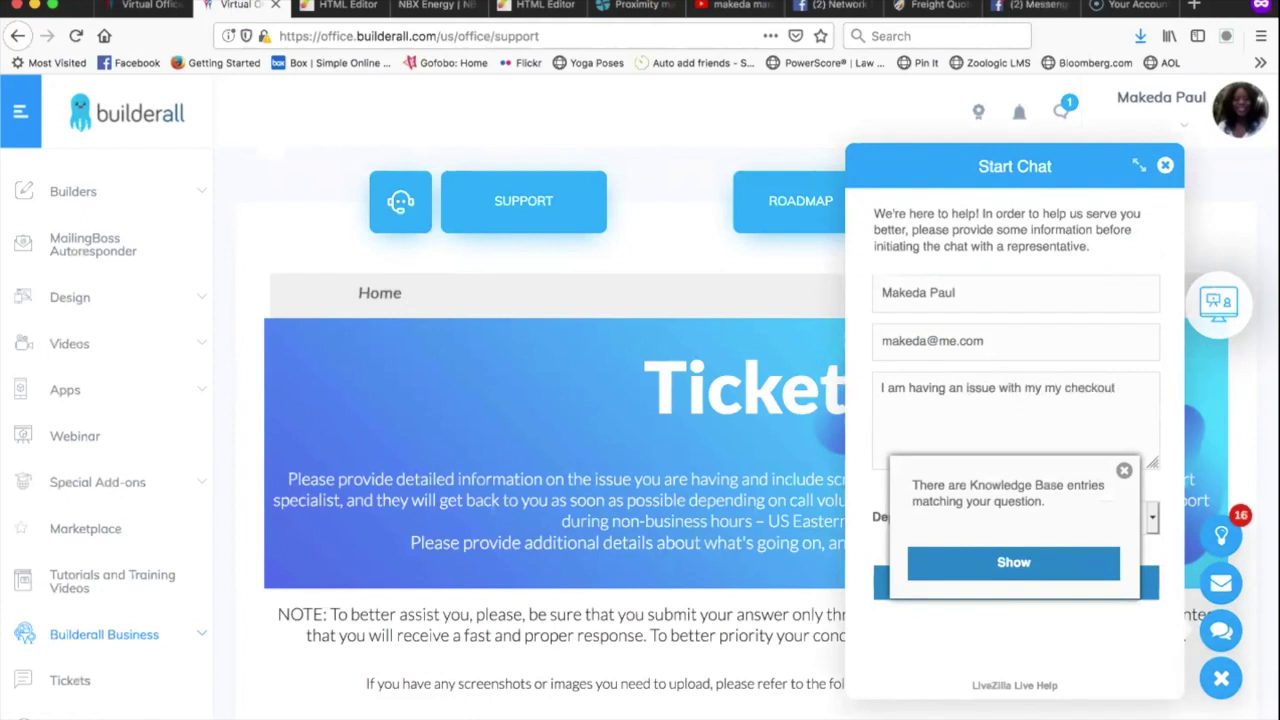
left_click(1124, 471)
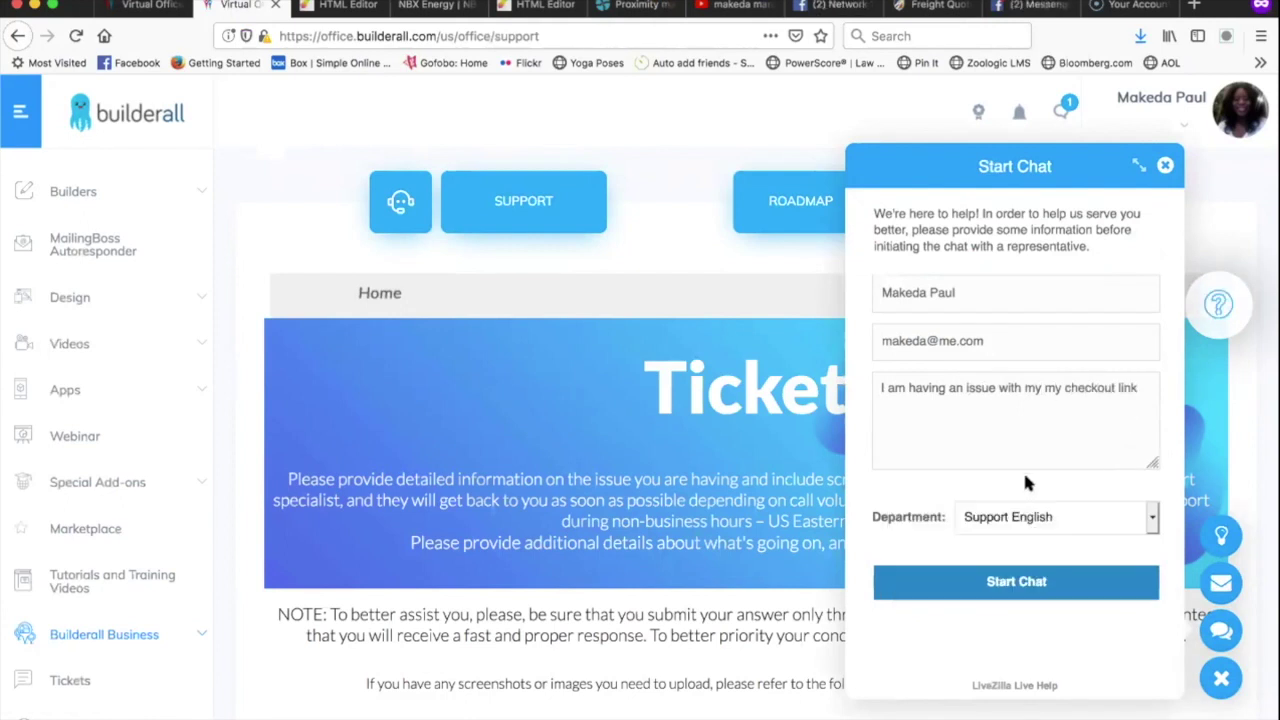
left_click(1013, 585)
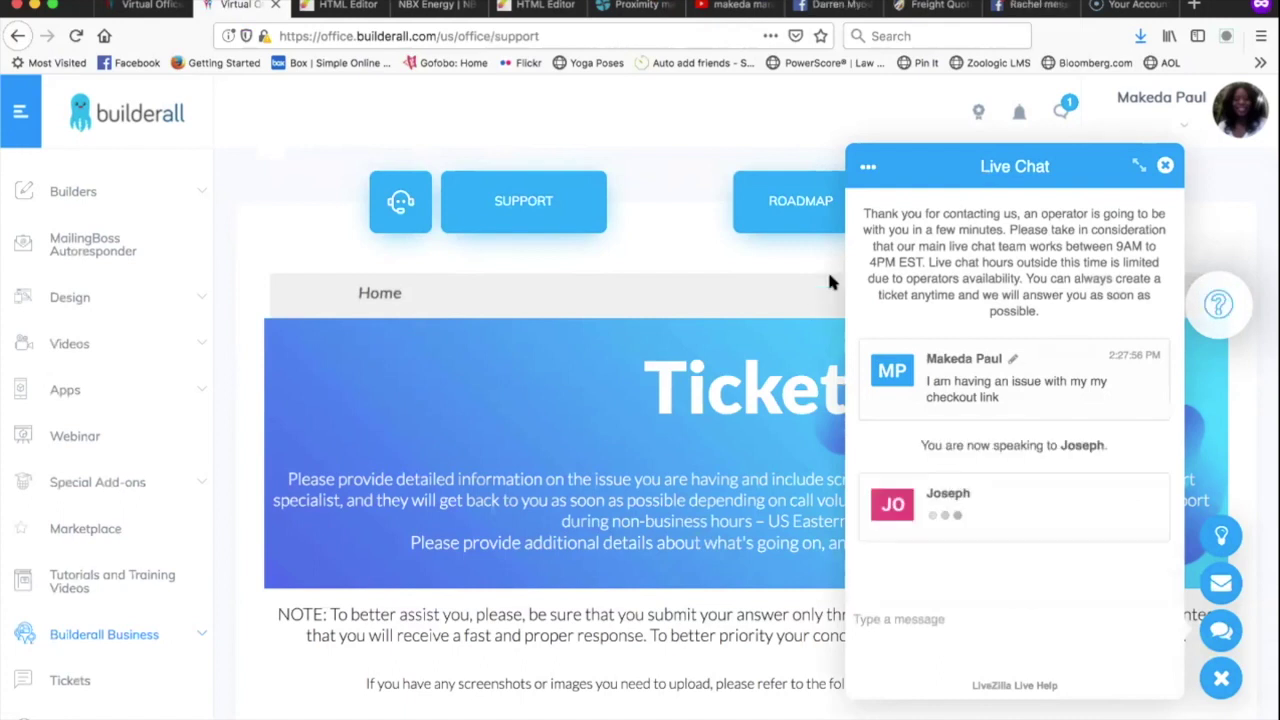
Once the operator joins, focus the chat message box, then switch to the Virtual Office dashboard tab.
left_click(967, 629)
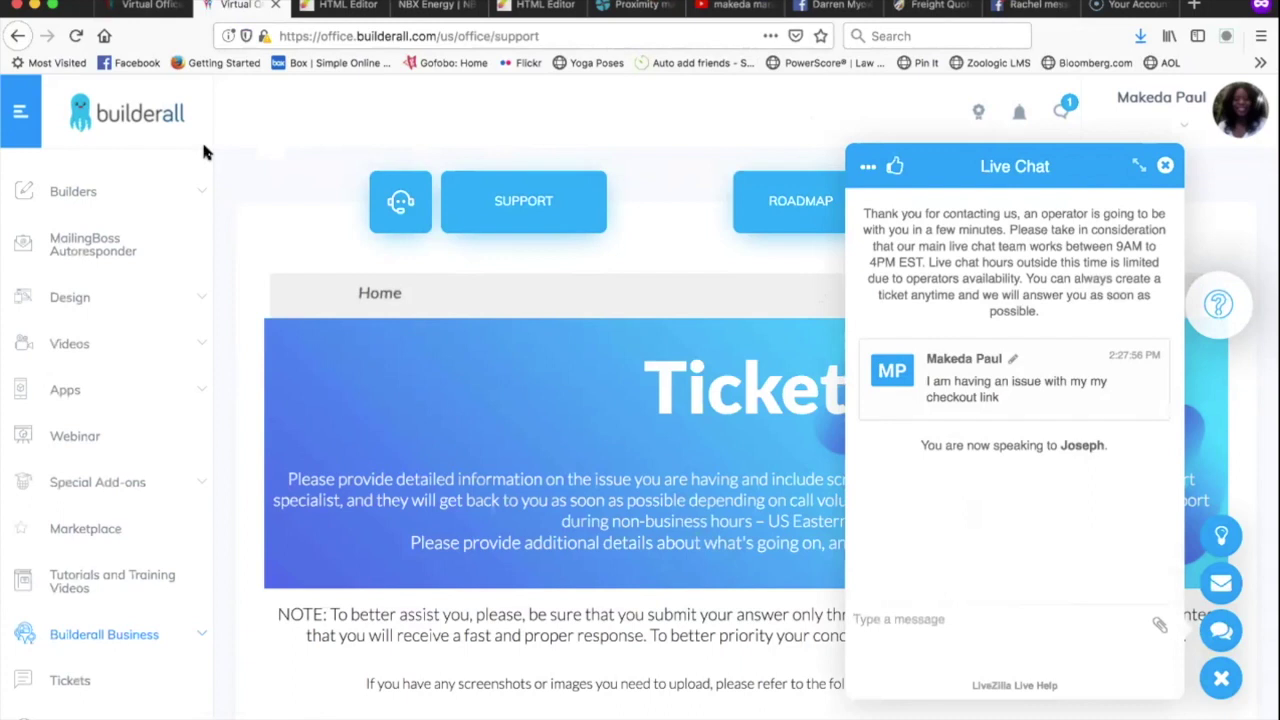
left_click(138, 6)
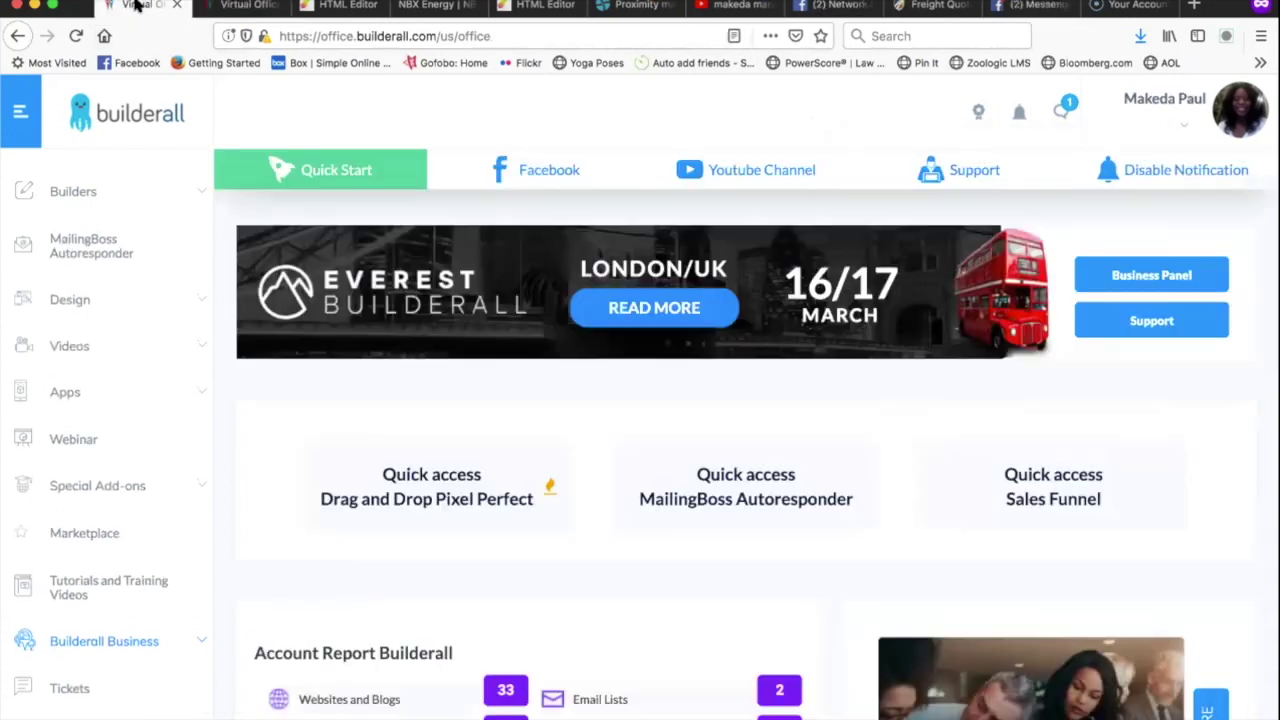
Open the published Webinar1 page from My sites, select its web address, and return to the chat.
left_click(104, 196)
left_click(122, 252)
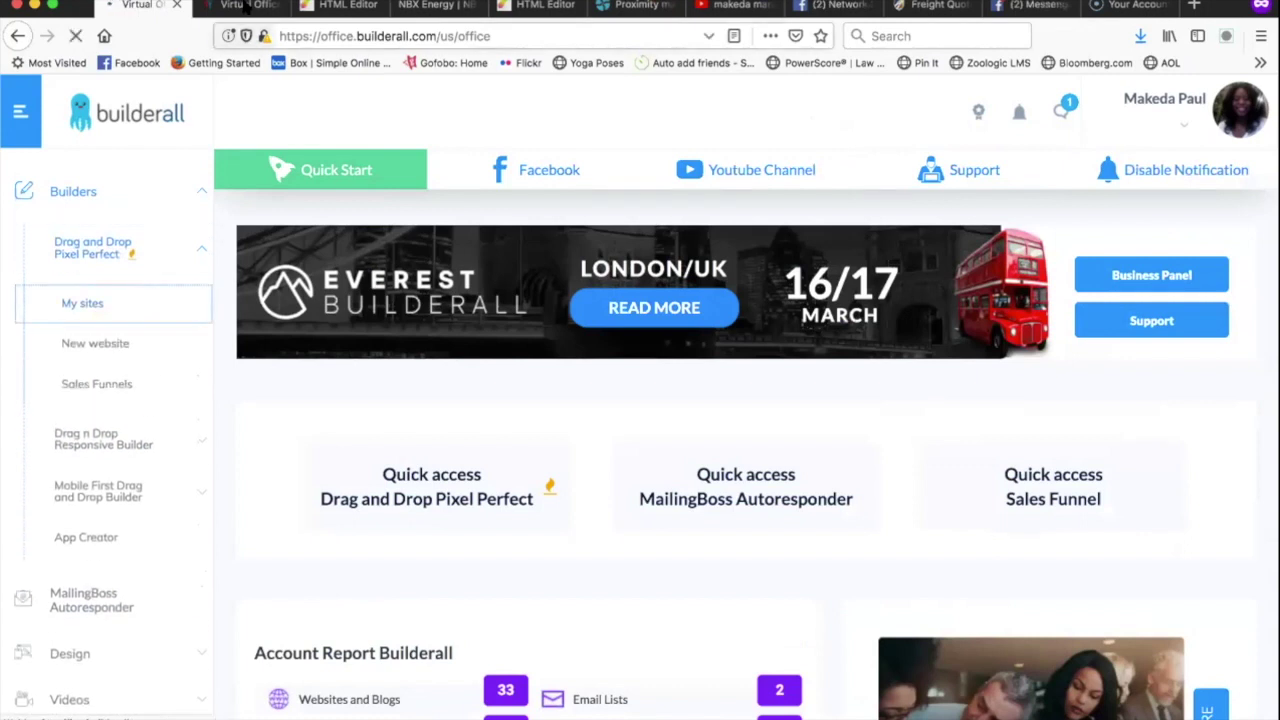
left_click(244, 8)
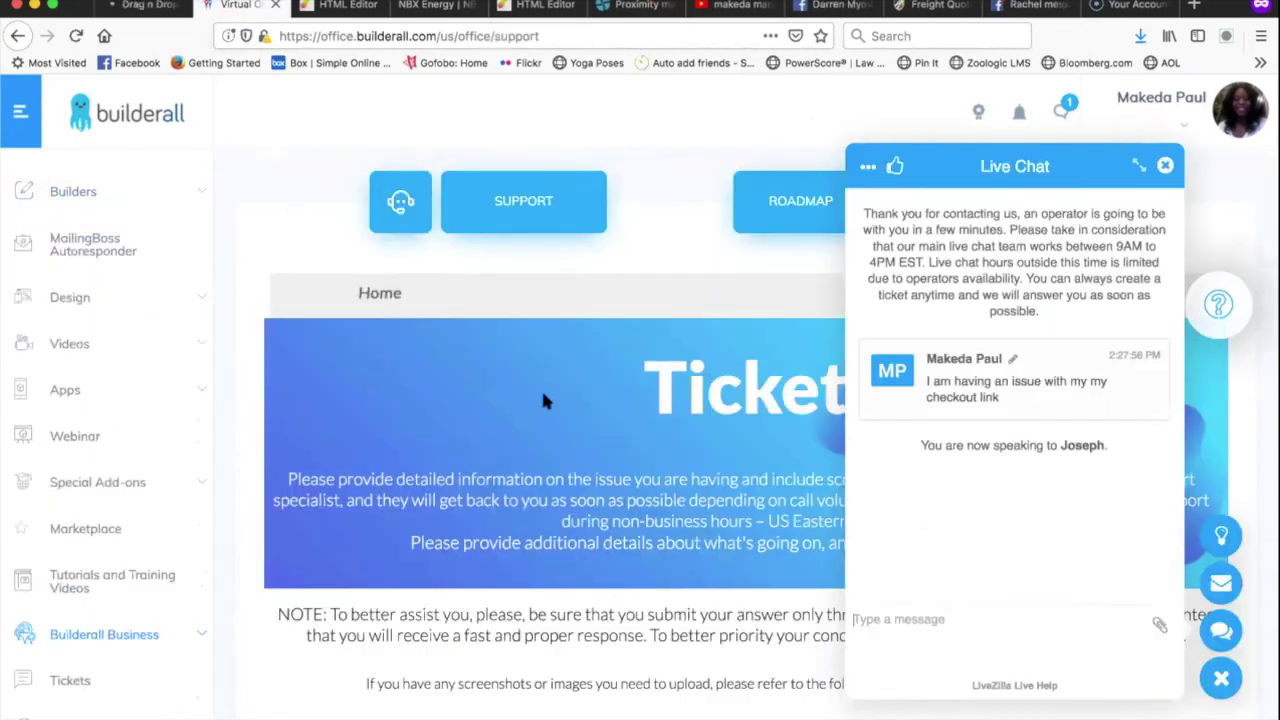
left_click(143, 8)
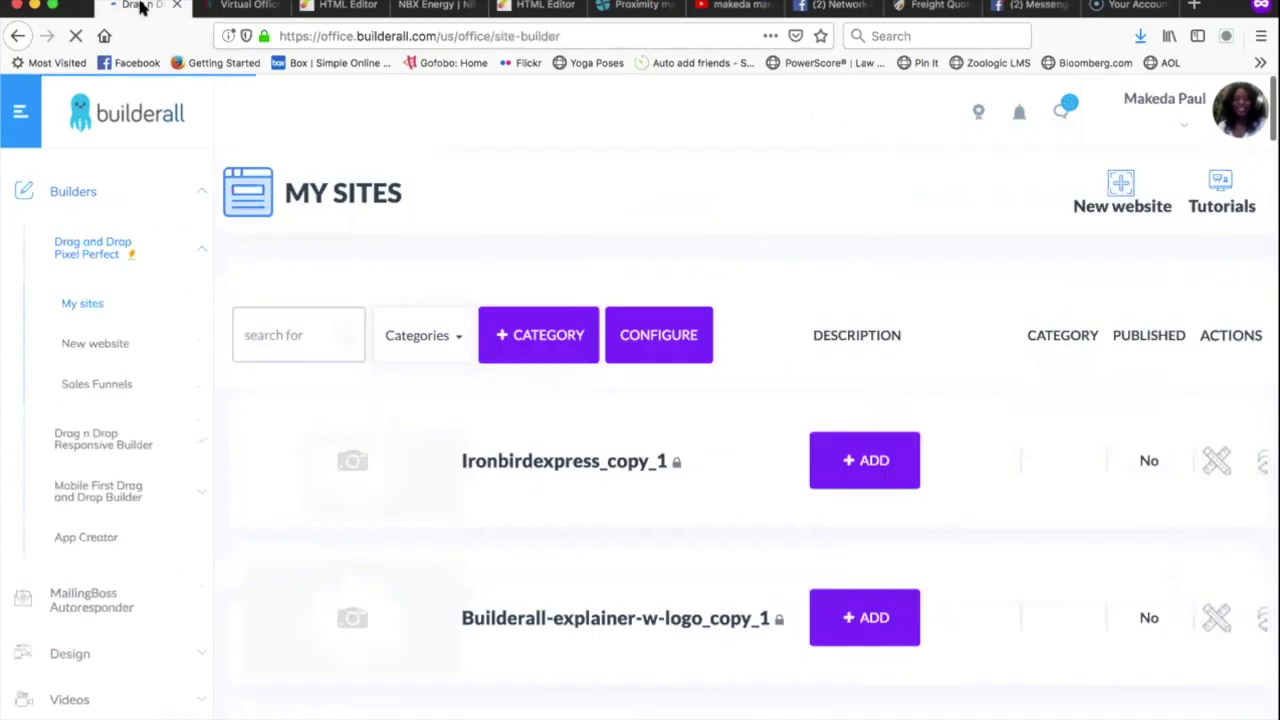
scroll(507, 530, "down", 5)
scroll(507, 525, "down", 1)
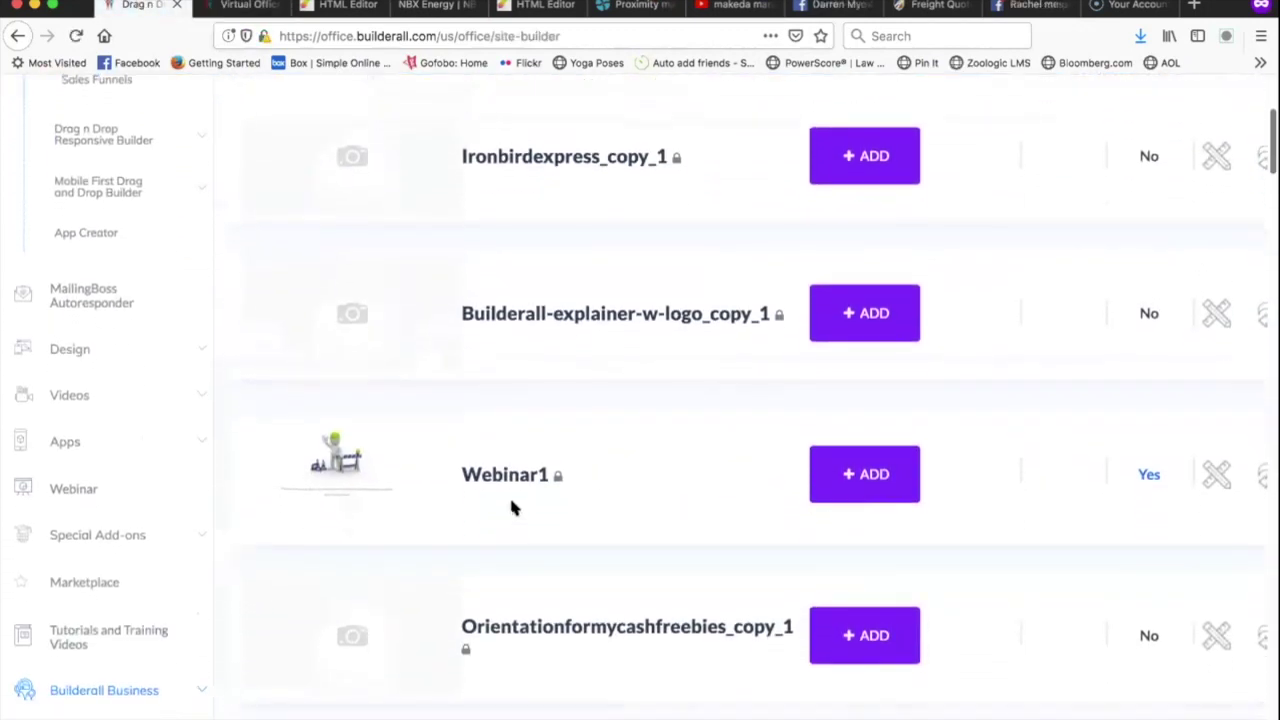
left_click(518, 477)
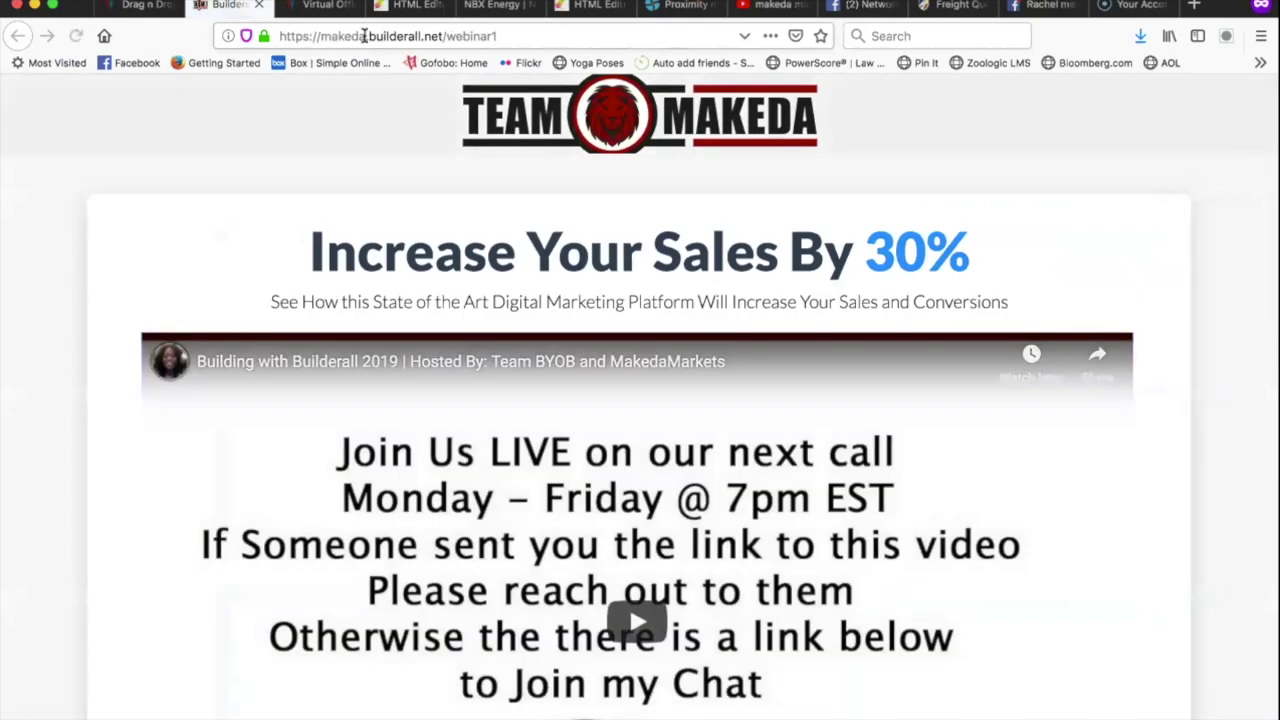
left_click(537, 36)
key("super+c")
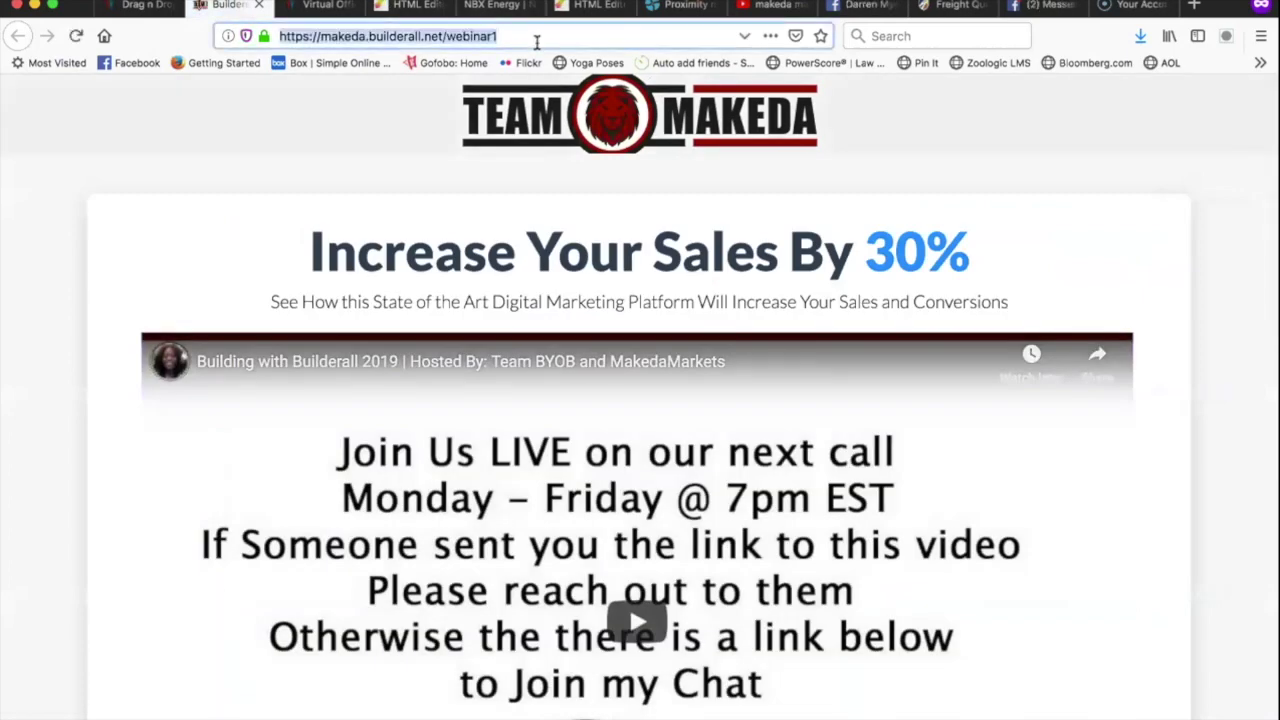
left_click(318, 5)
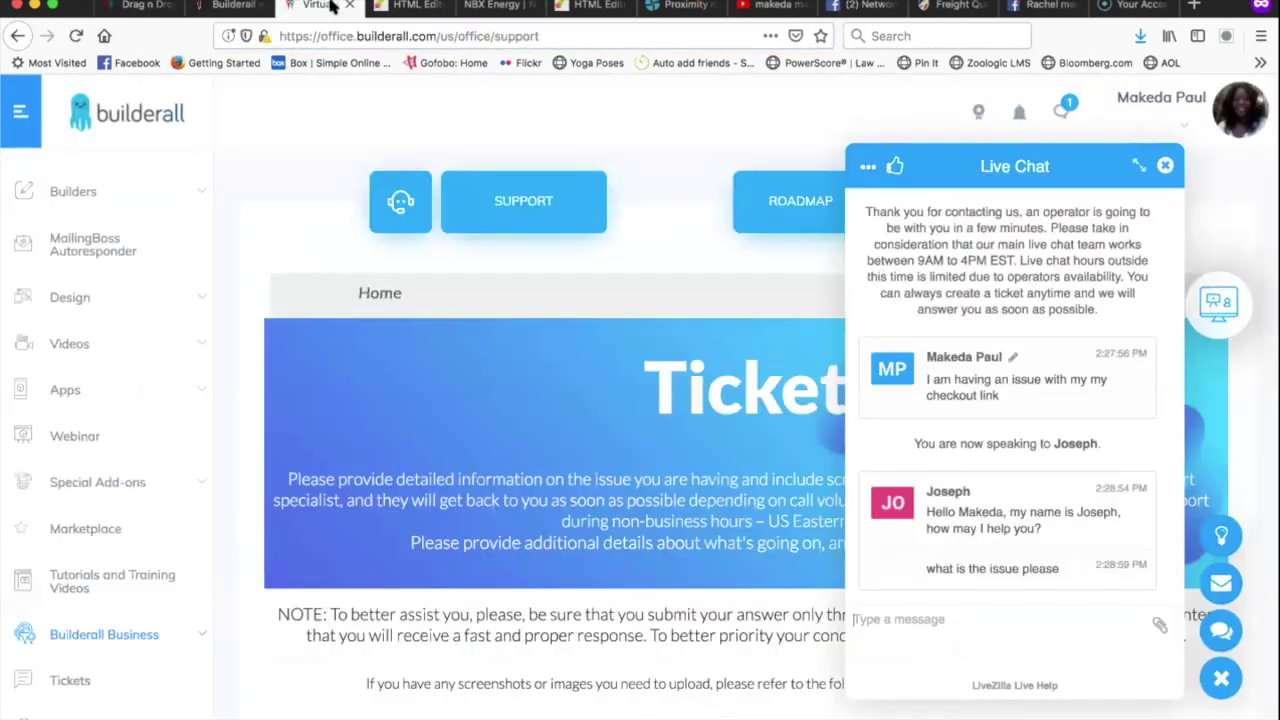
Send the operator 'I create this website' with the pasted Webinar1 address.
left_click(1014, 625)
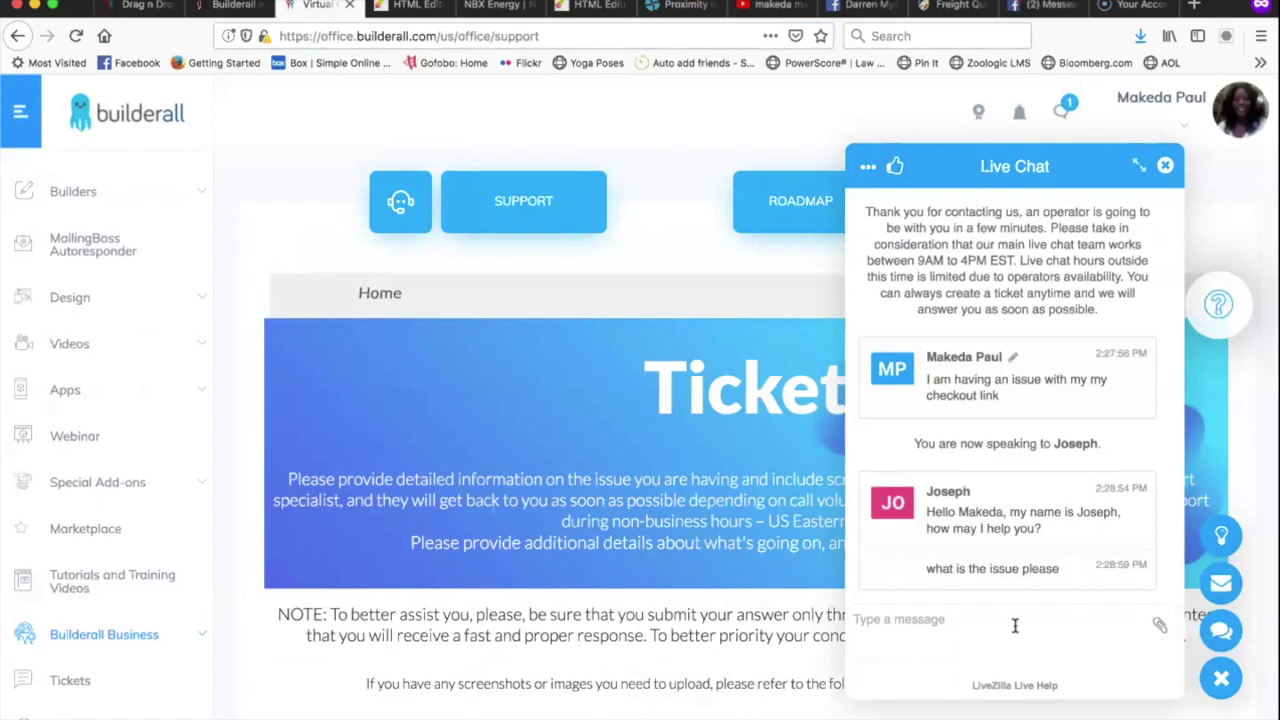
type("I am")
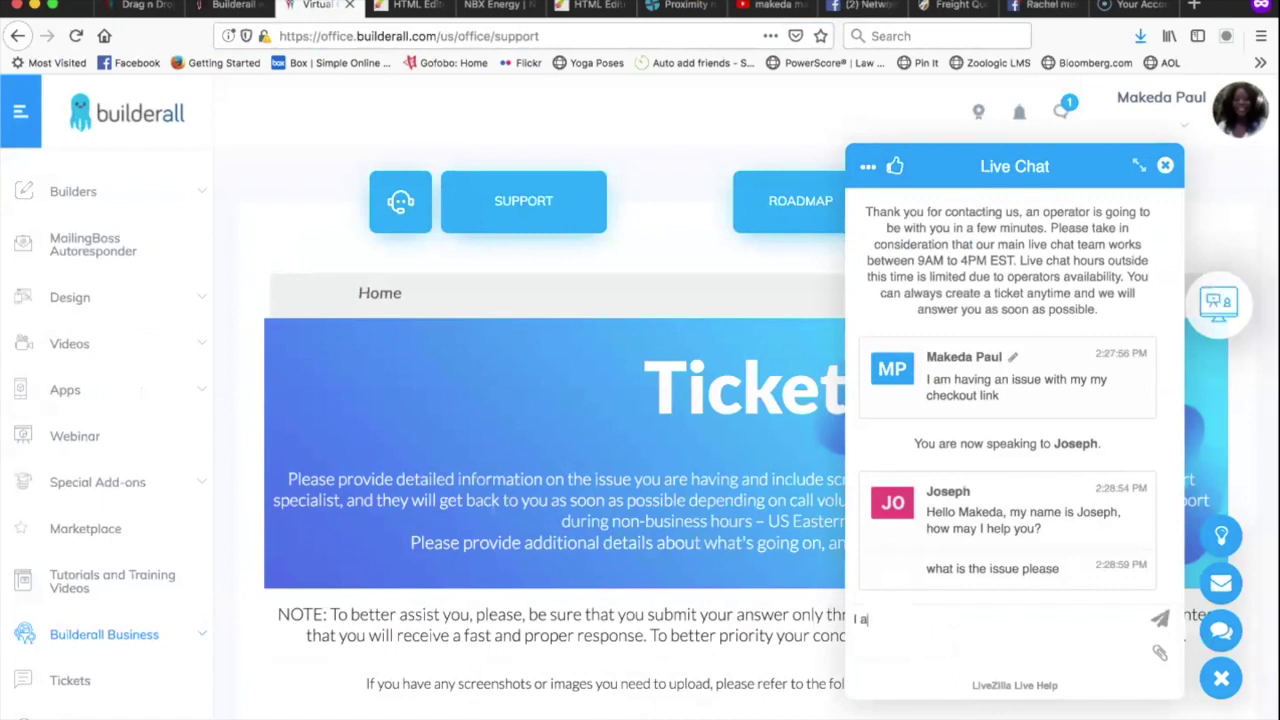
key("BackSpace")
key("BackSpace")
key("BackSpace")
key("BackSpace")
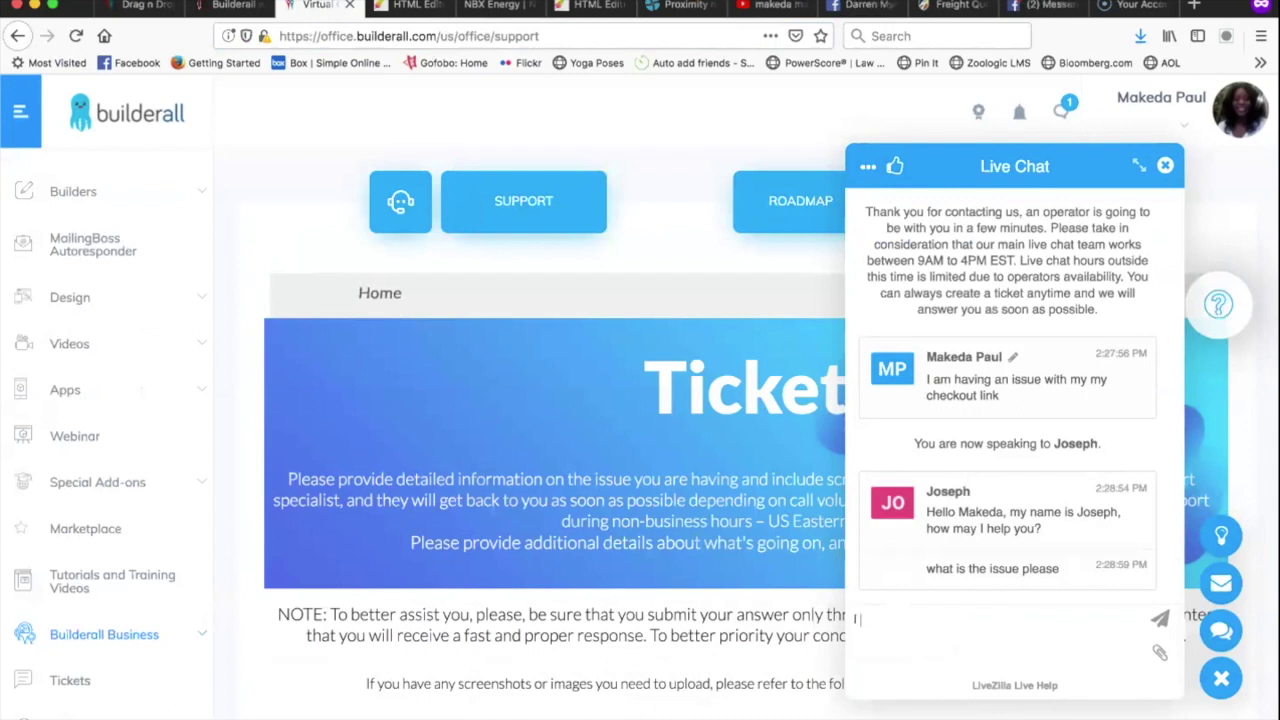
type("I create this website")
key("super+v")
key("Return")
Send a message that the sponsor name isn't showing, and that links came directly from the back office.
type("and I was told that my name is not showing up as the sponsor in some")
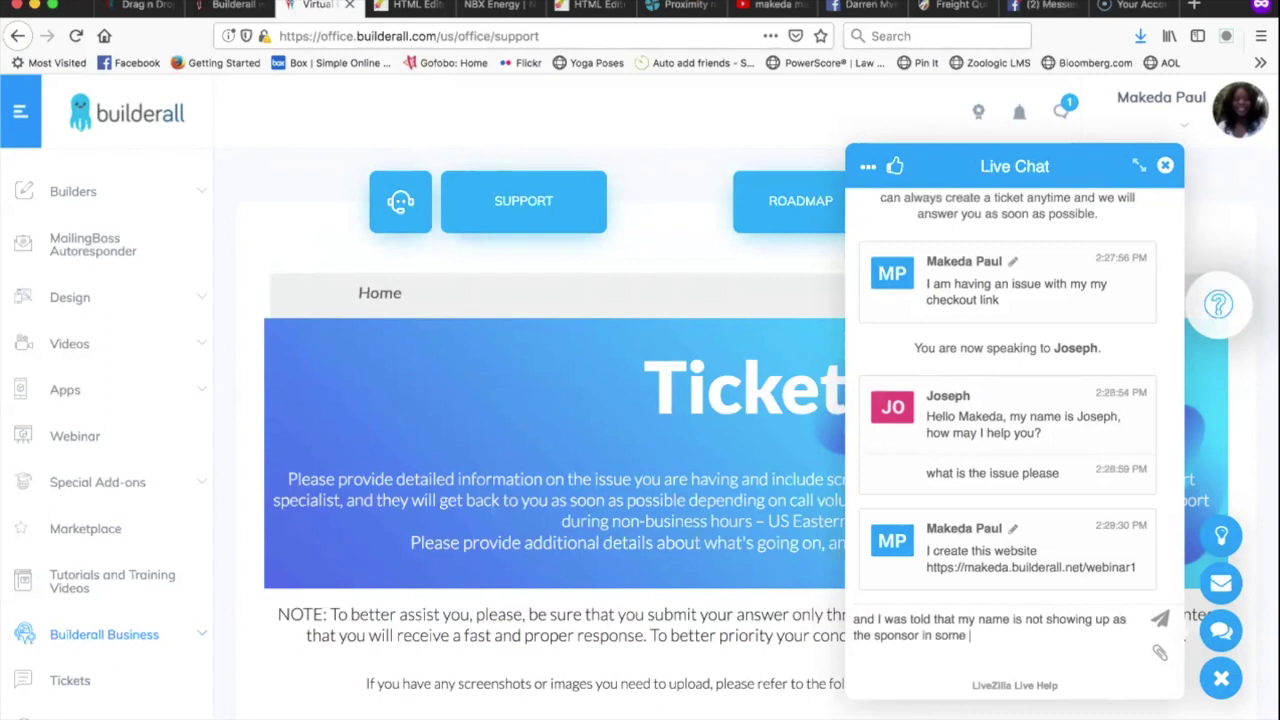
key("BackSpace")
key("BackSpace")
key("BackSpace")
key("BackSpace")
key("BackSpace")
key("BackSpace")
key("BackSpace")
key("BackSpace")
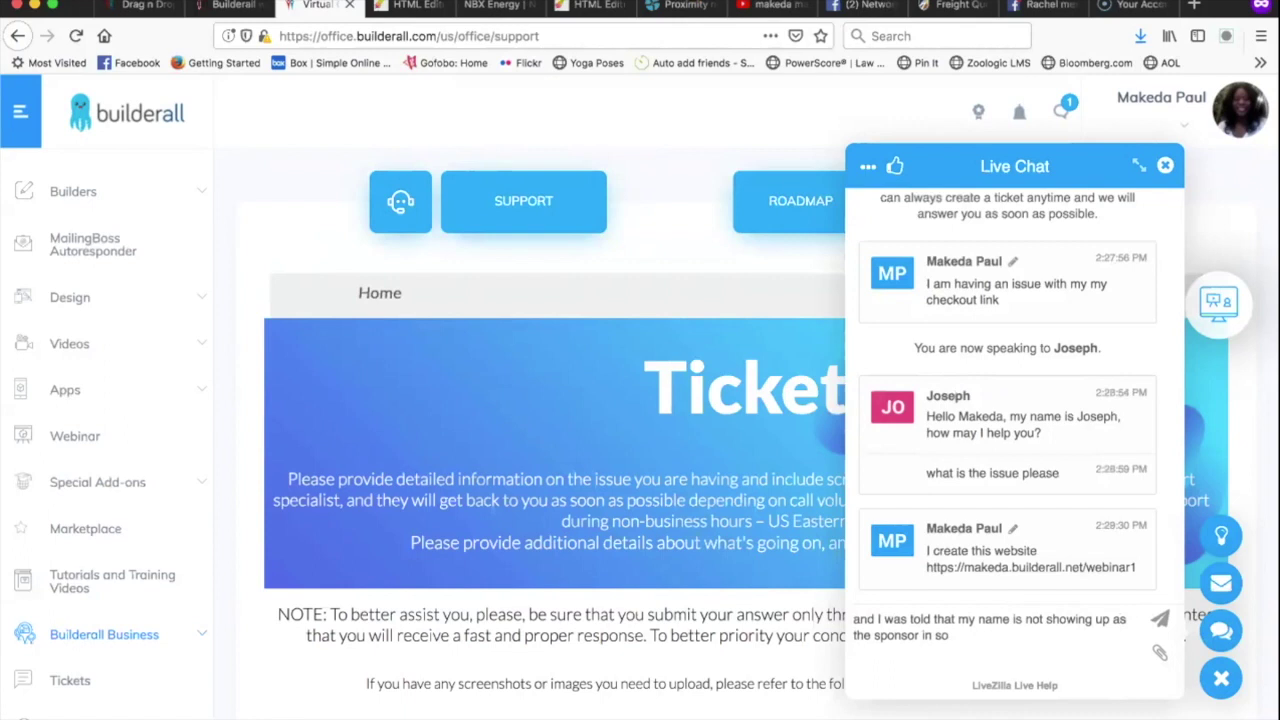
type("when ")
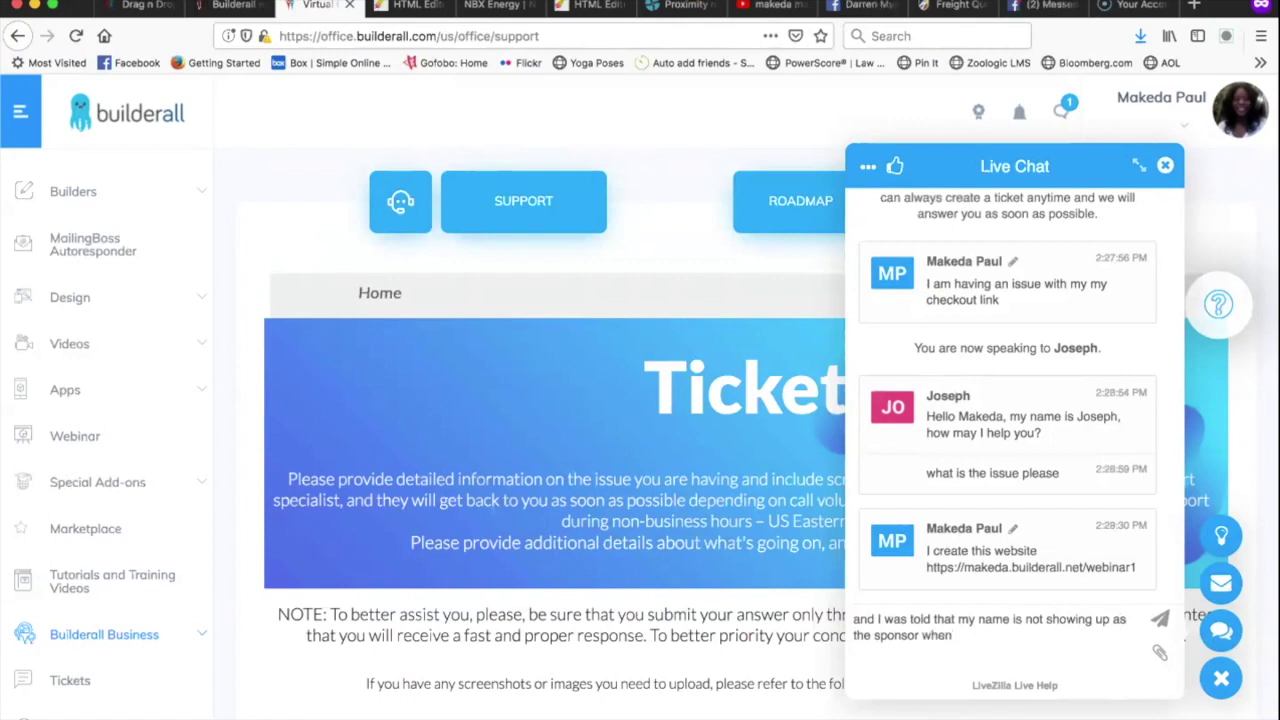
type("some ")
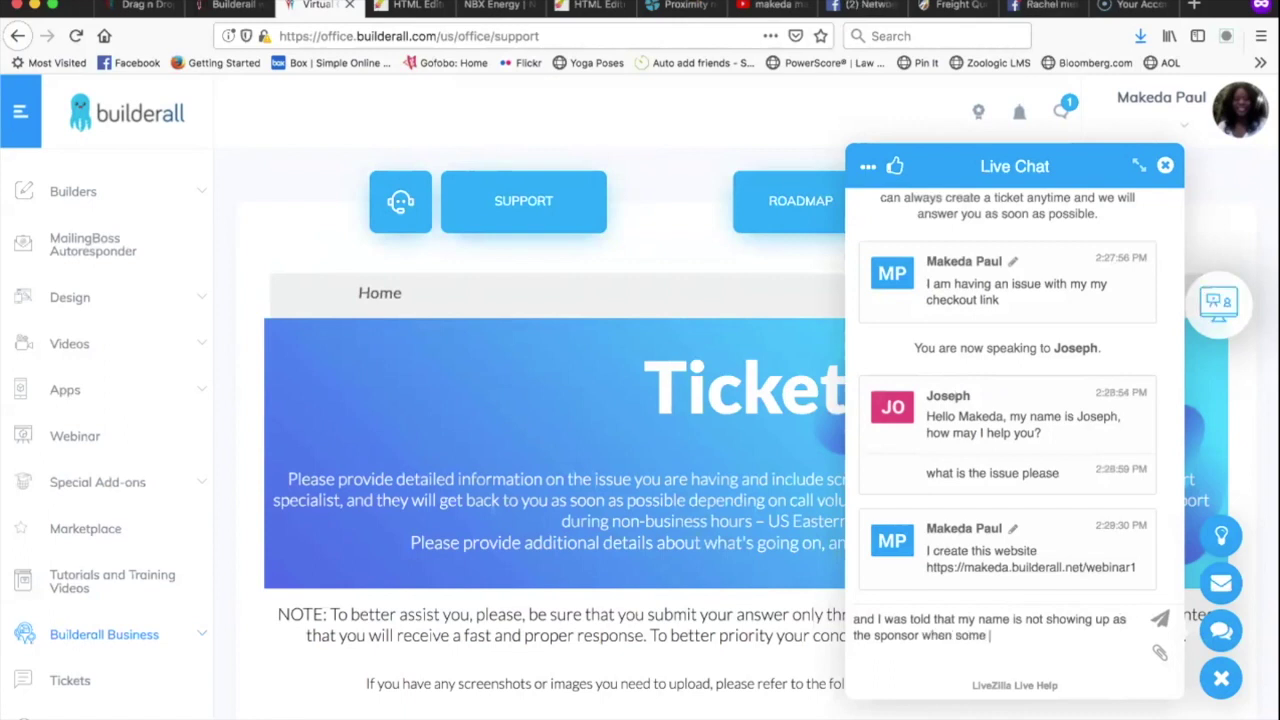
type("peopls access it")
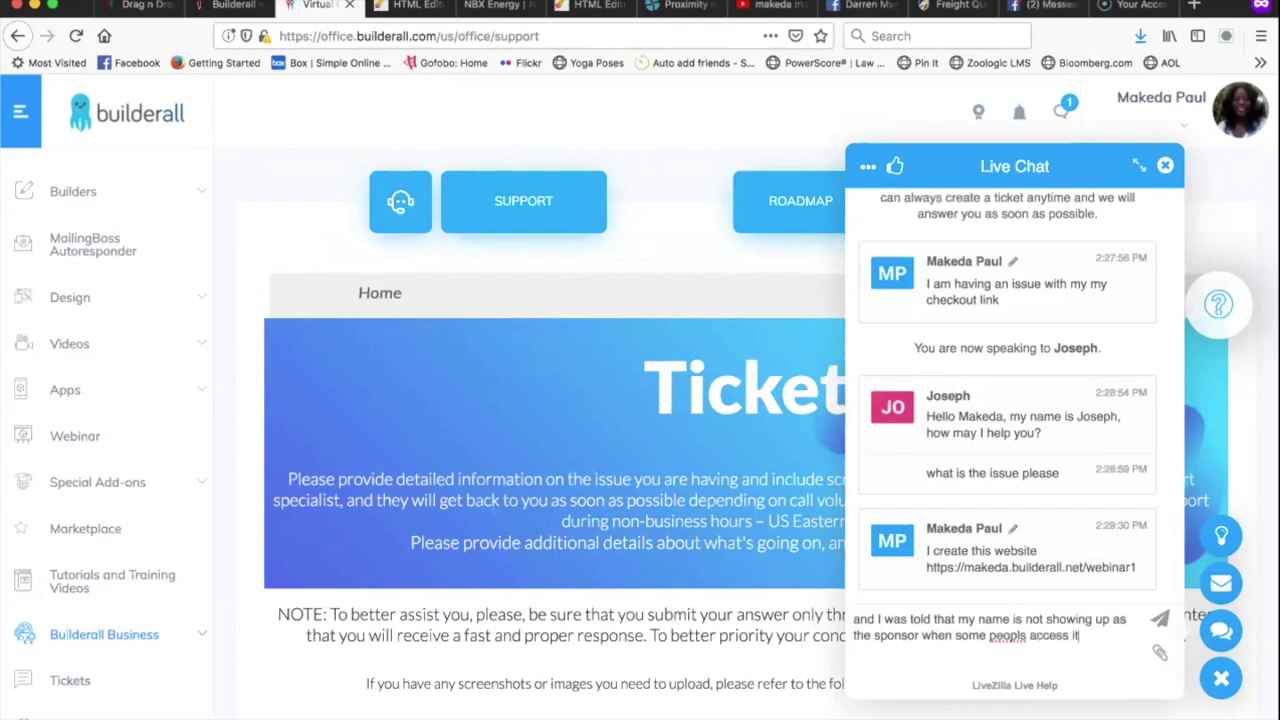
left_click(1027, 636)
key("BackSpace")
type("e")
type(". Yes I used the")
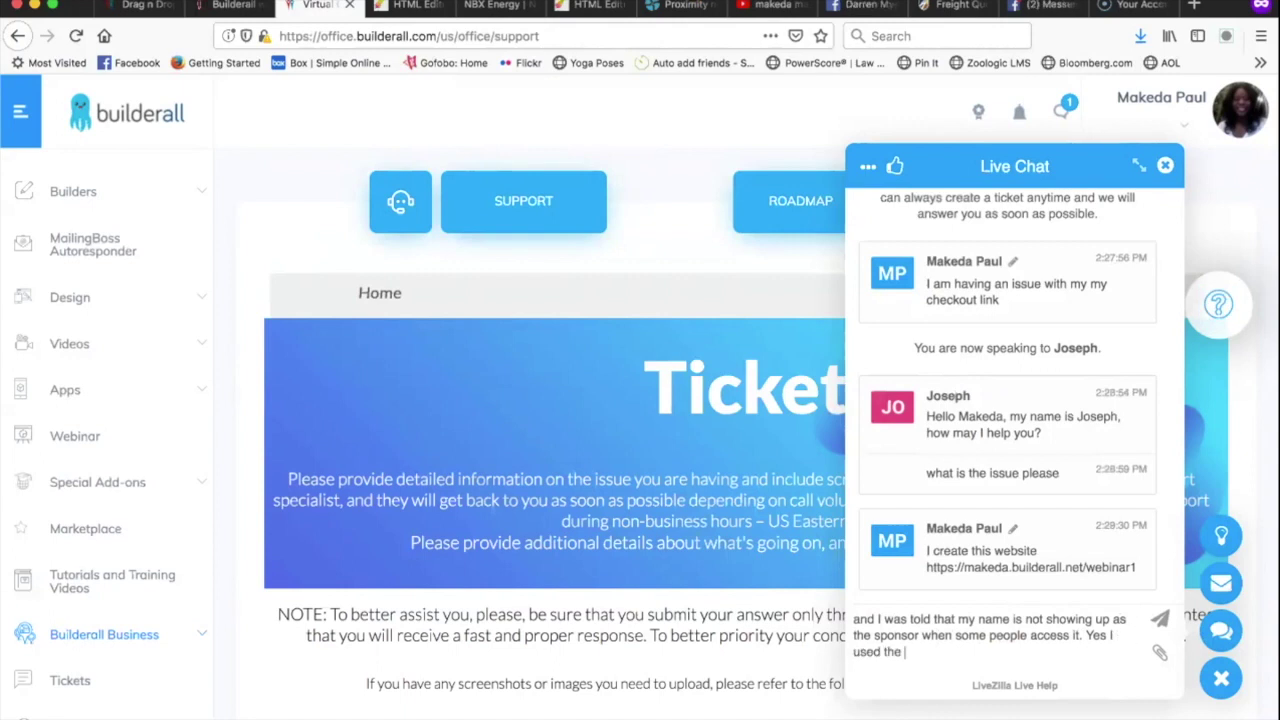
type(" links")
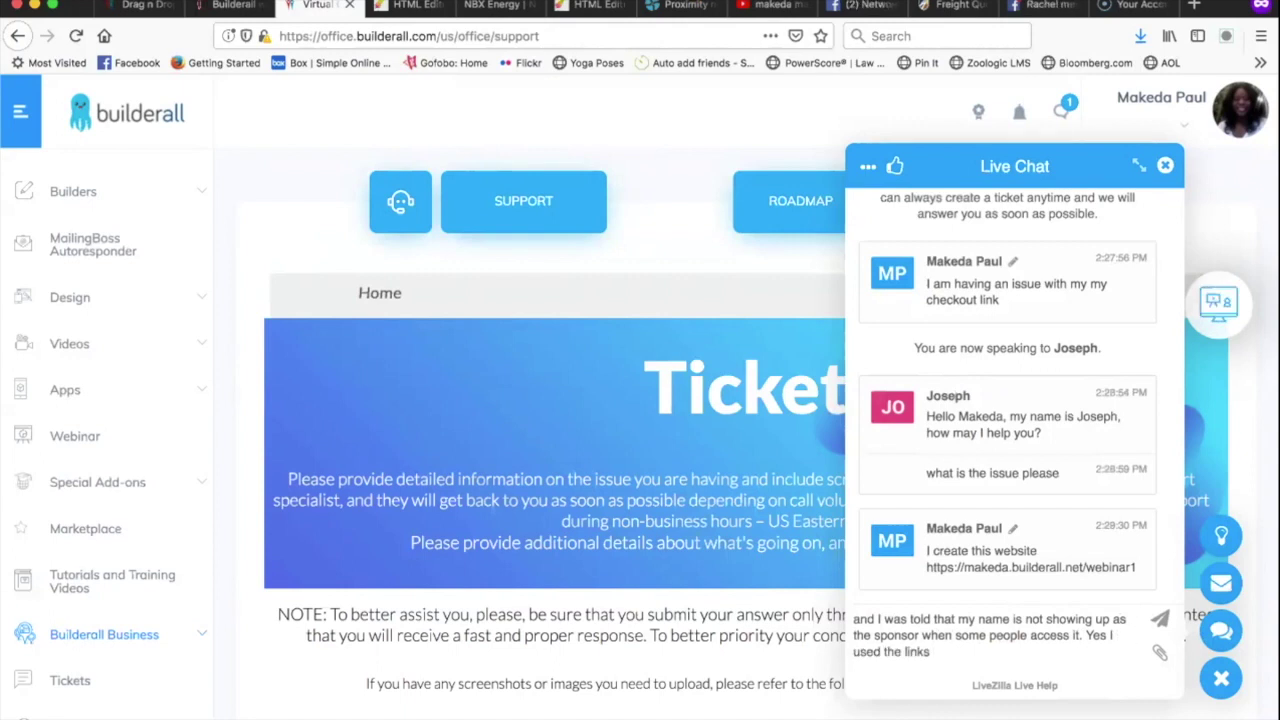
type(" directly from the back office")
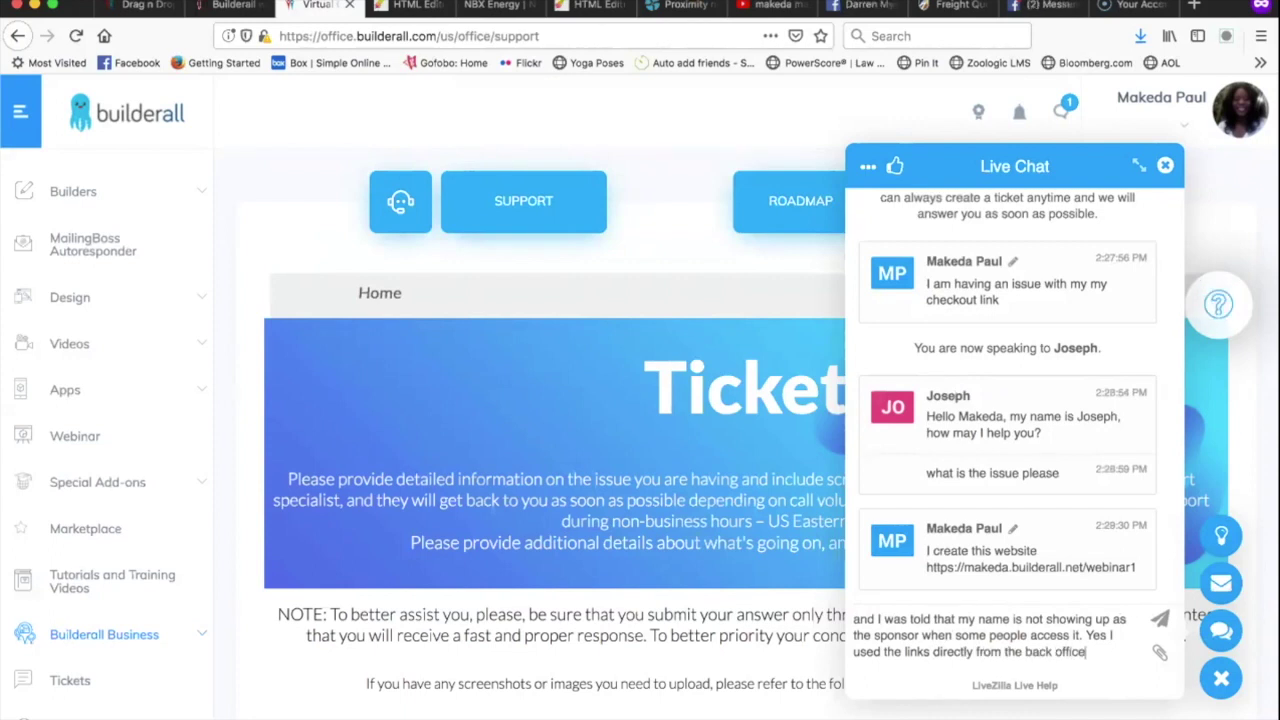
key("Return")
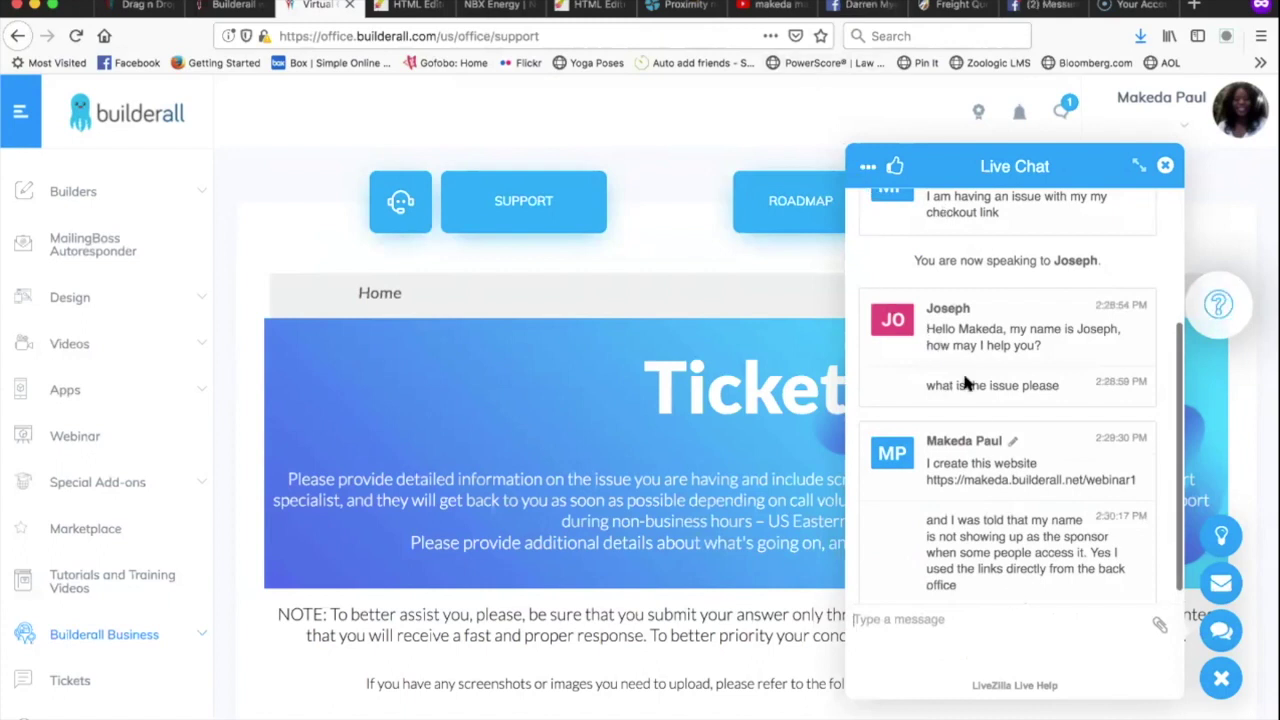
Print the chat transcript from the chat's '...' menu and move the Print dialog up-left.
left_click(867, 170)
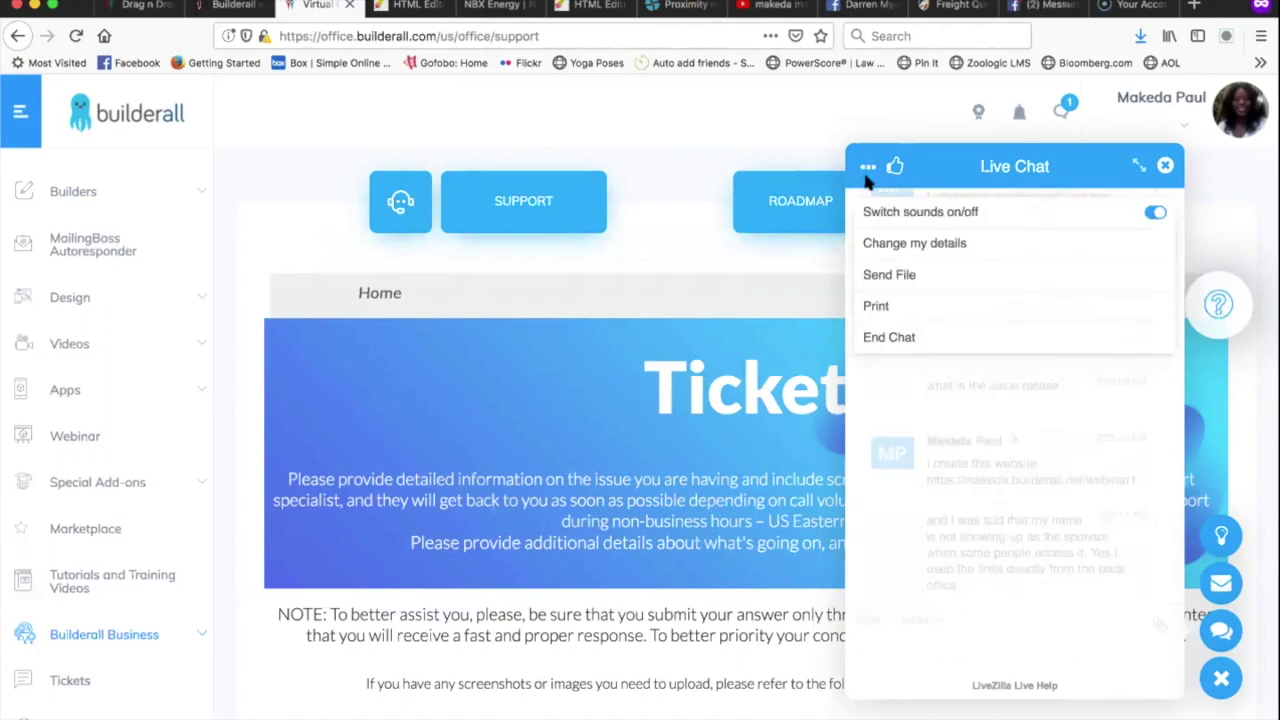
left_click(883, 306)
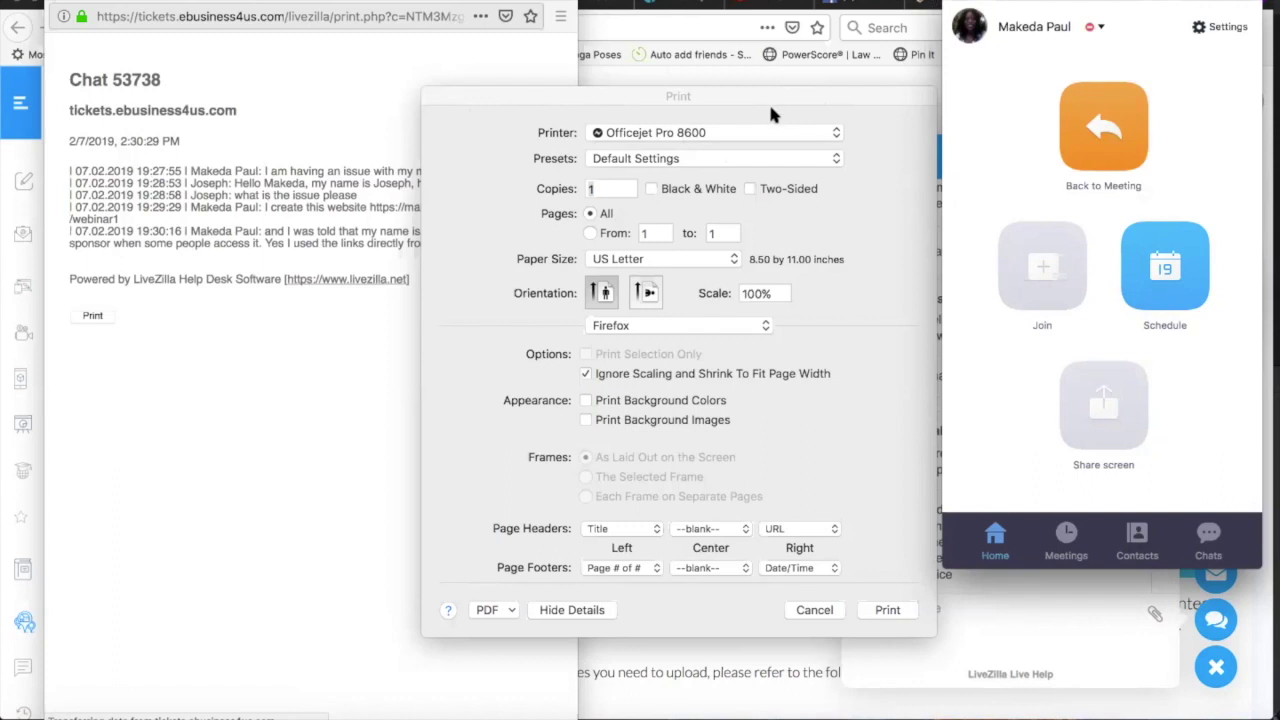
left_click_drag(770, 100, 714, 34)
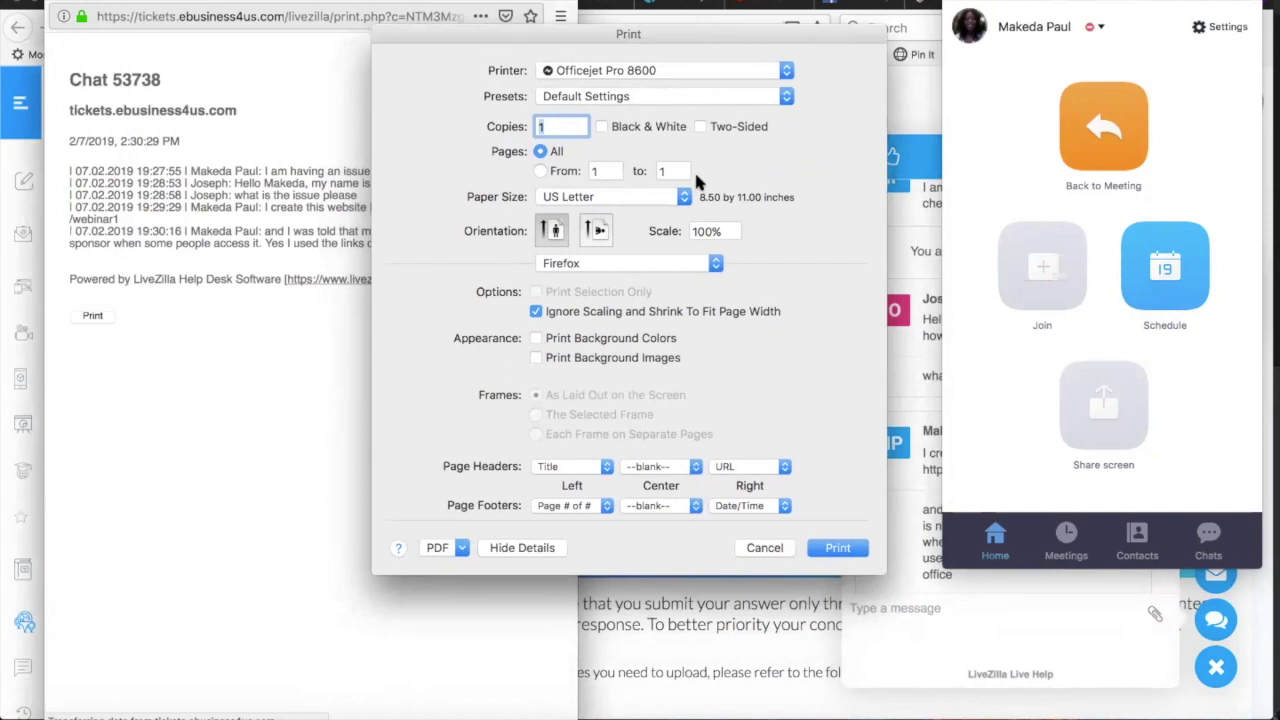
Show the Print dialog's PDF output choices for the transcript.
left_click(460, 549)
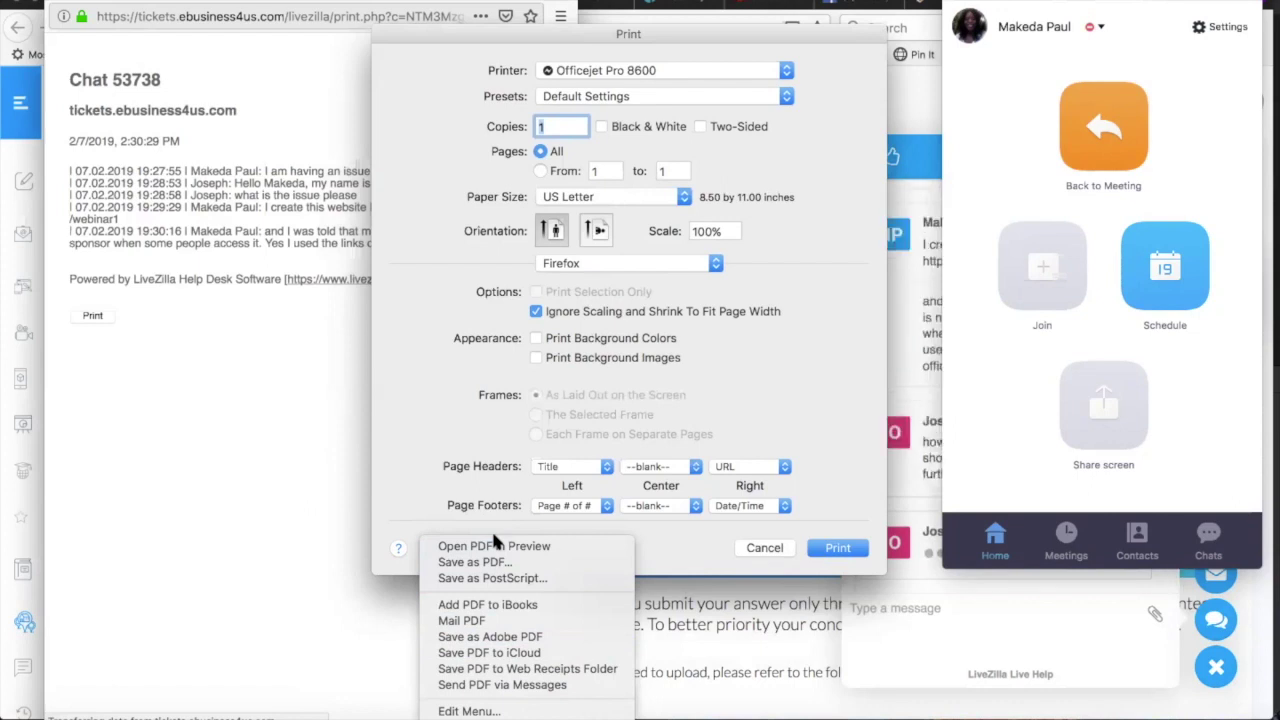
Dismiss the PDF menu, cancel printing, and minimize the Zoom window.
left_click(436, 497)
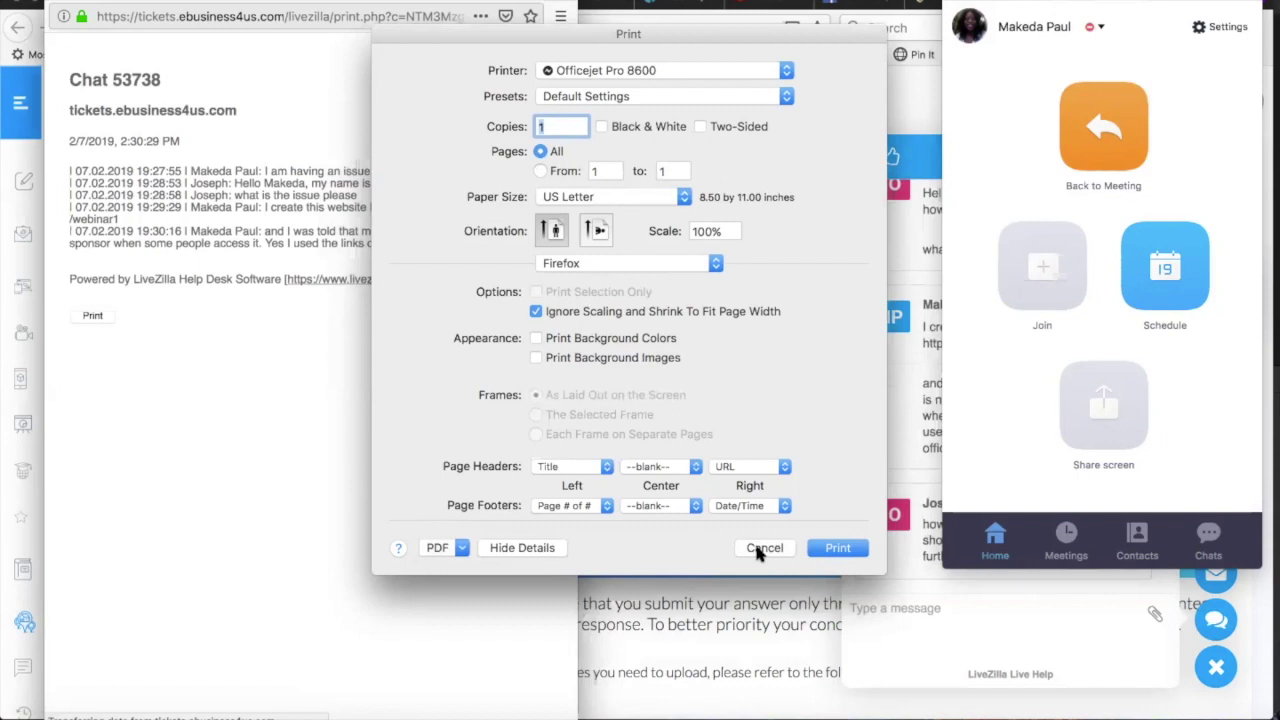
left_click(757, 549)
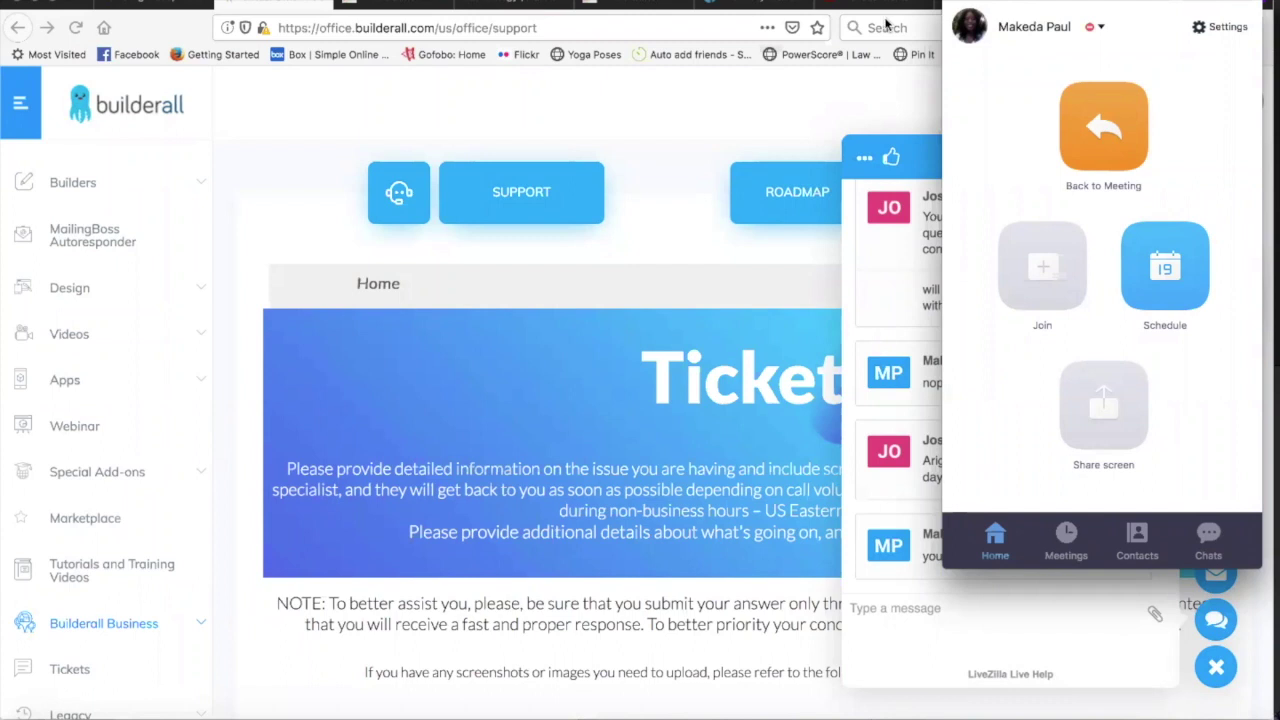
left_click(979, 2)
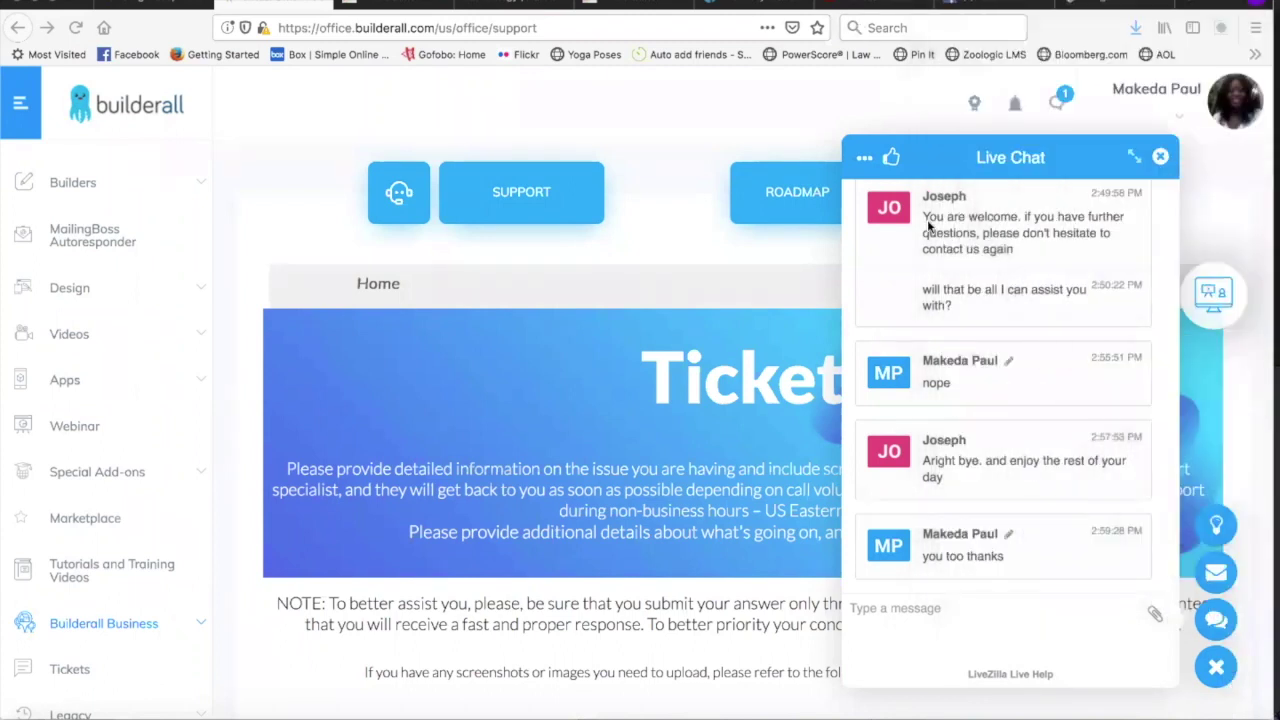
Print the complete chat transcript again from the chat's '...' menu.
left_click(864, 160)
left_click(878, 297)
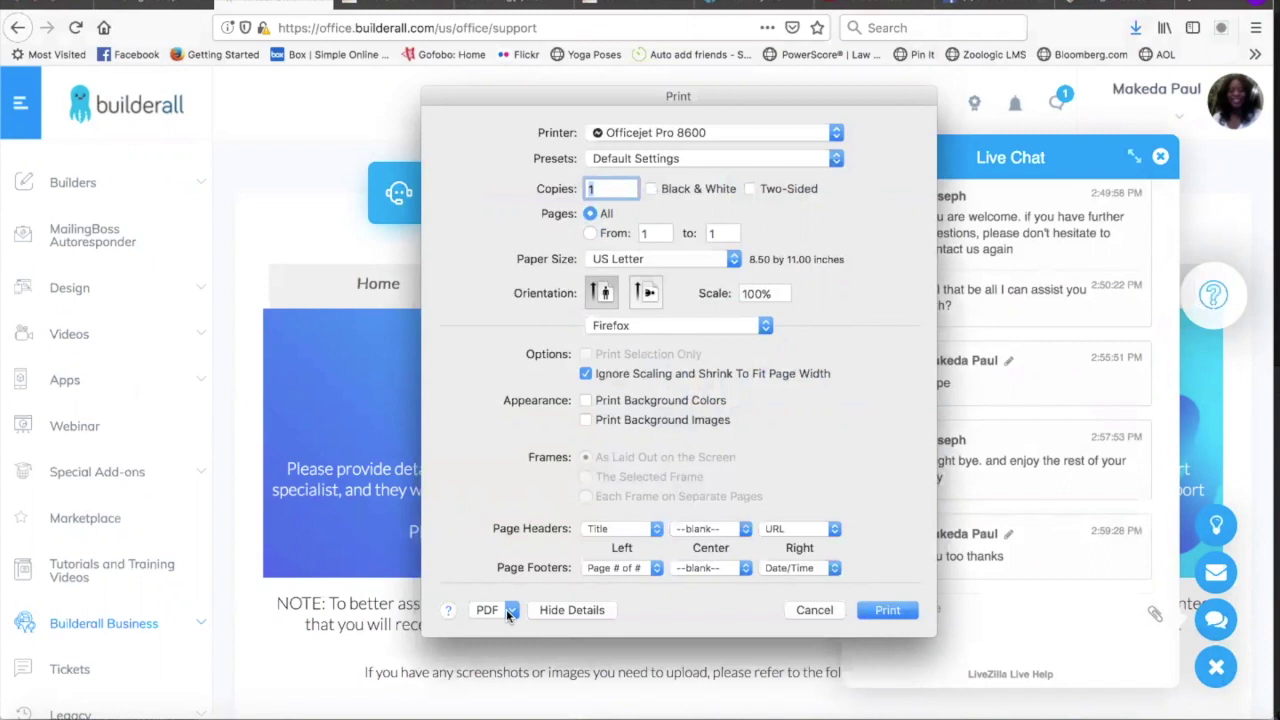
Save the transcript as PDF 'ticket 2/07/2019' in Downloads.
left_click(510, 611)
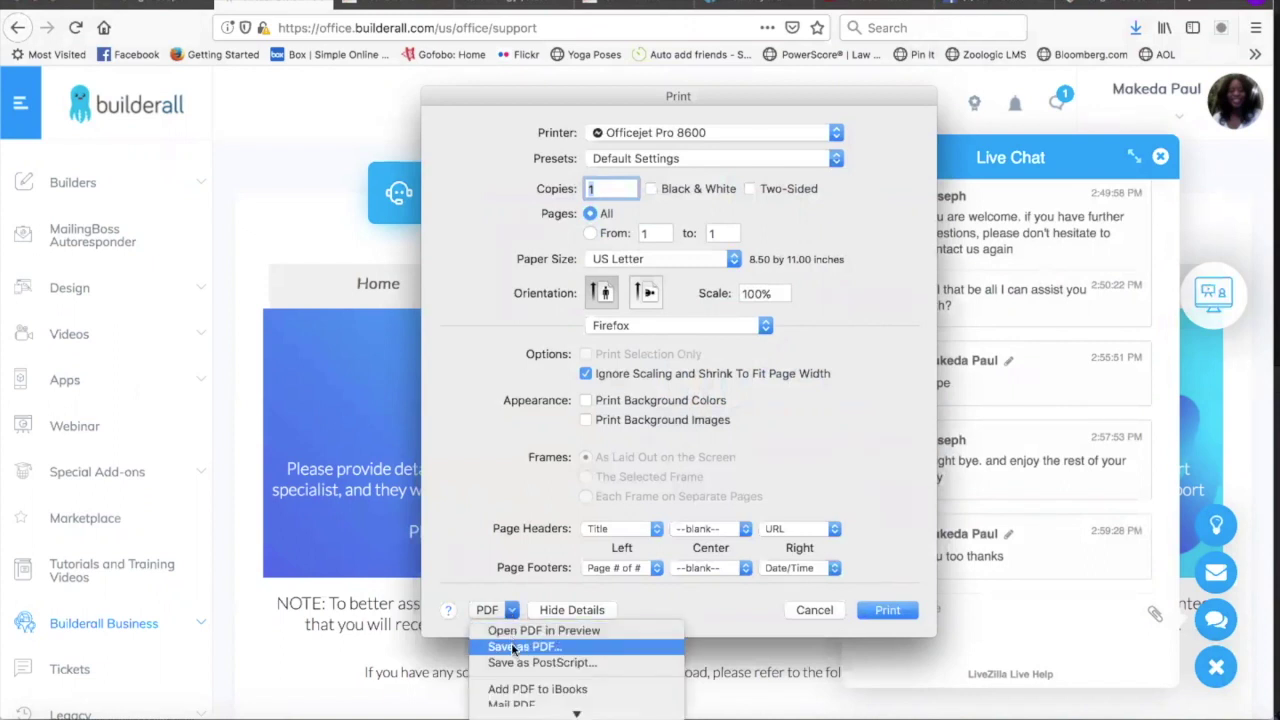
left_click(513, 647)
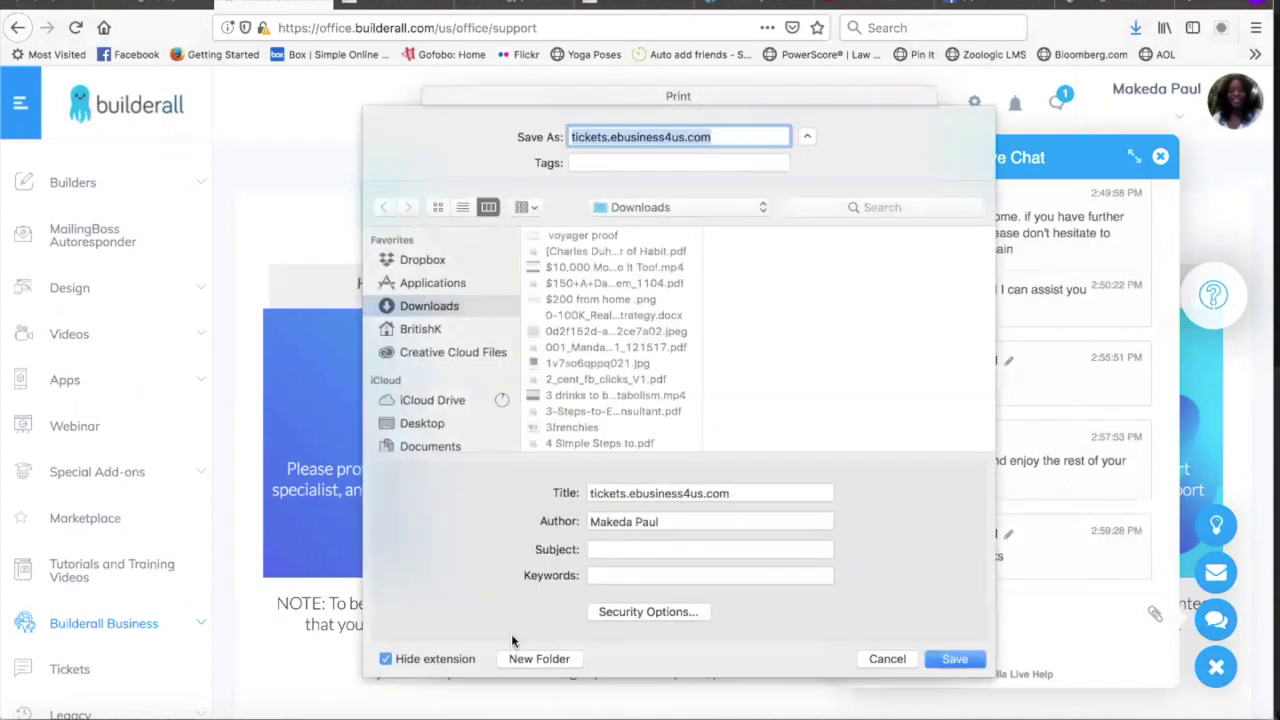
type("ti")
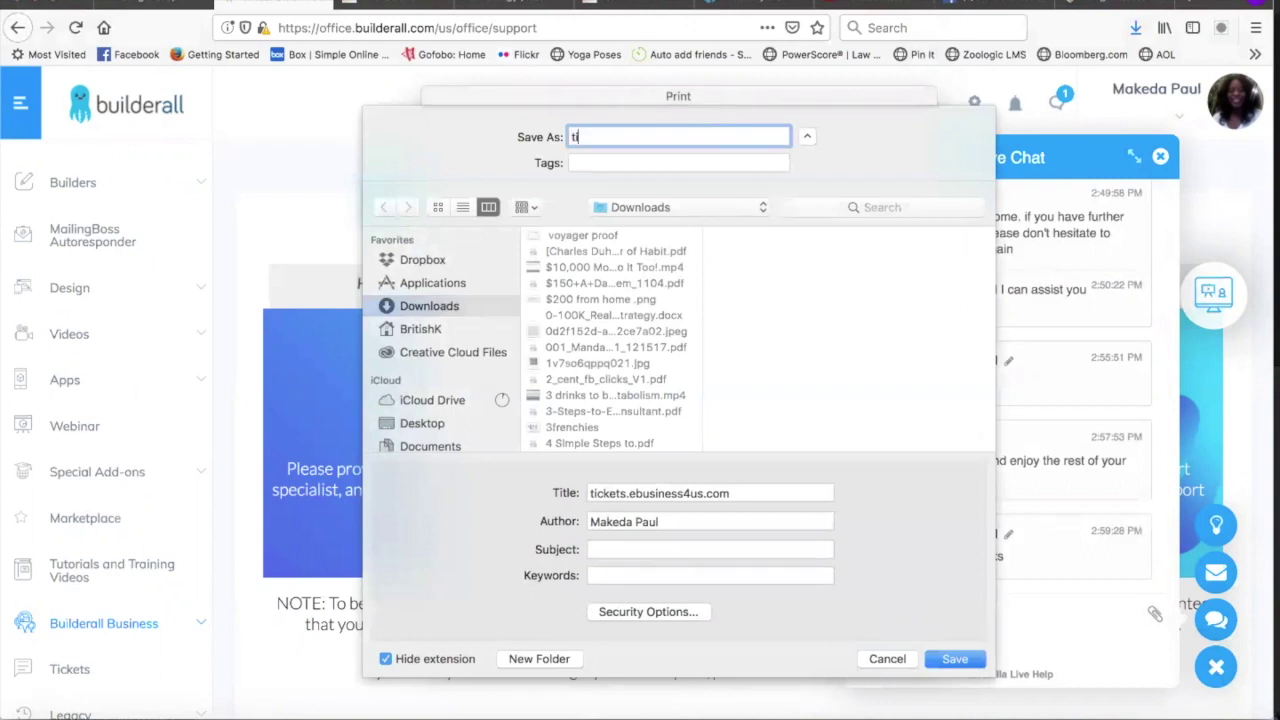
type("cket 2/")
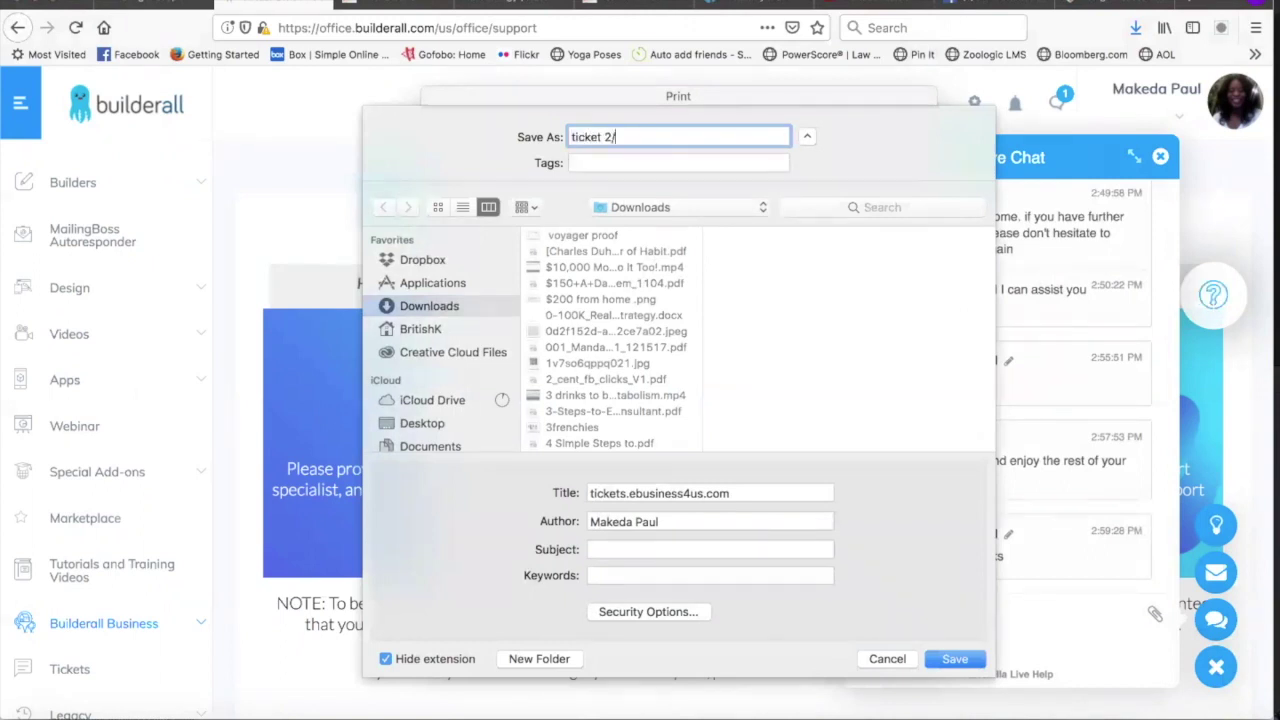
type("07")
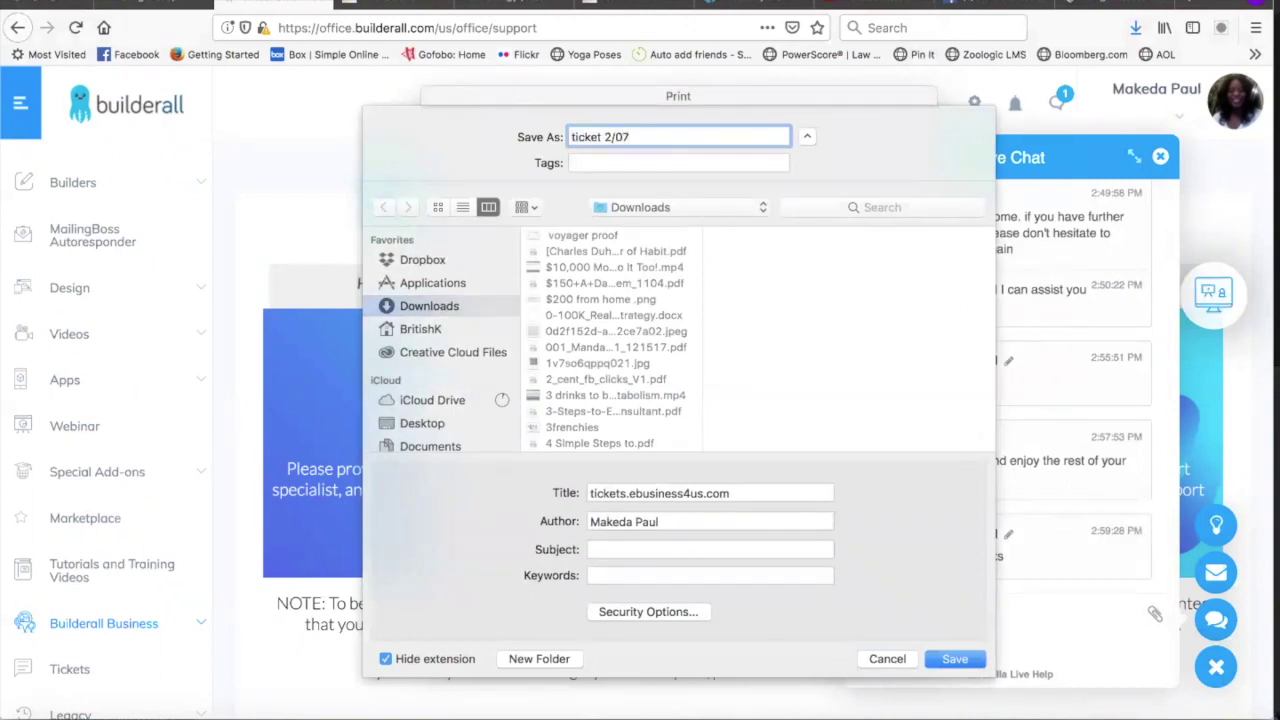
type("/2019")
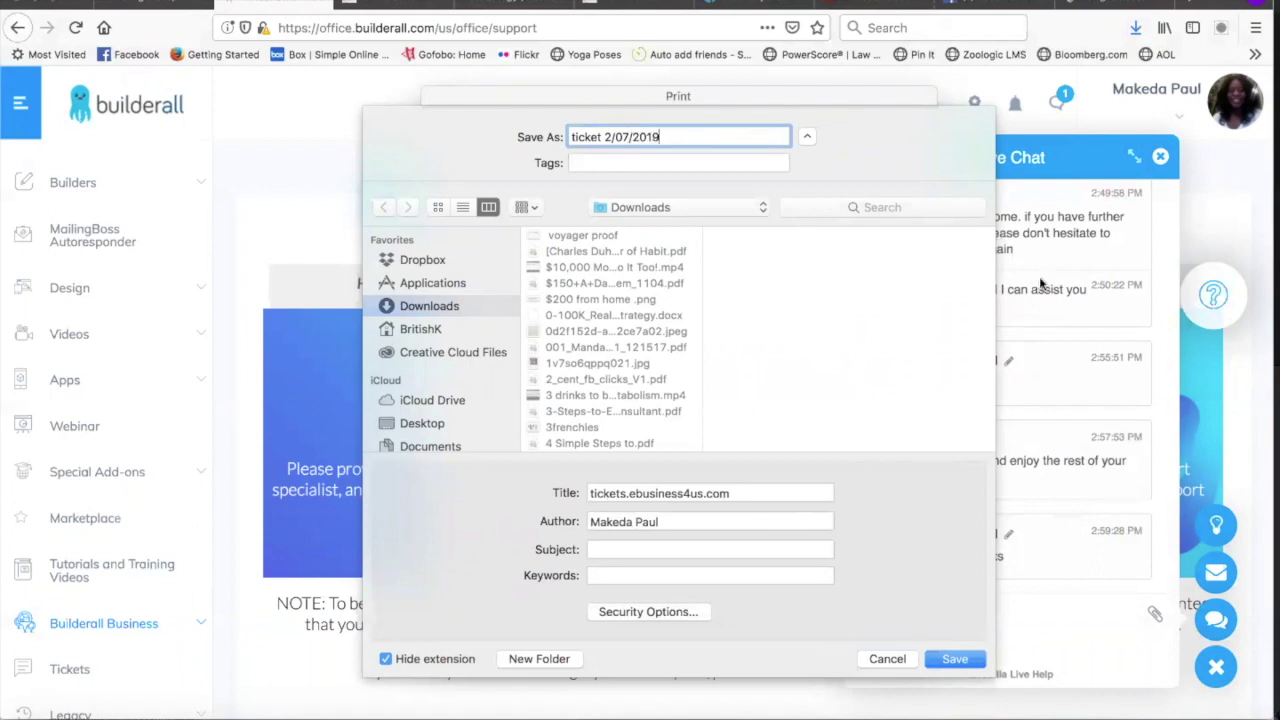
left_click(955, 659)
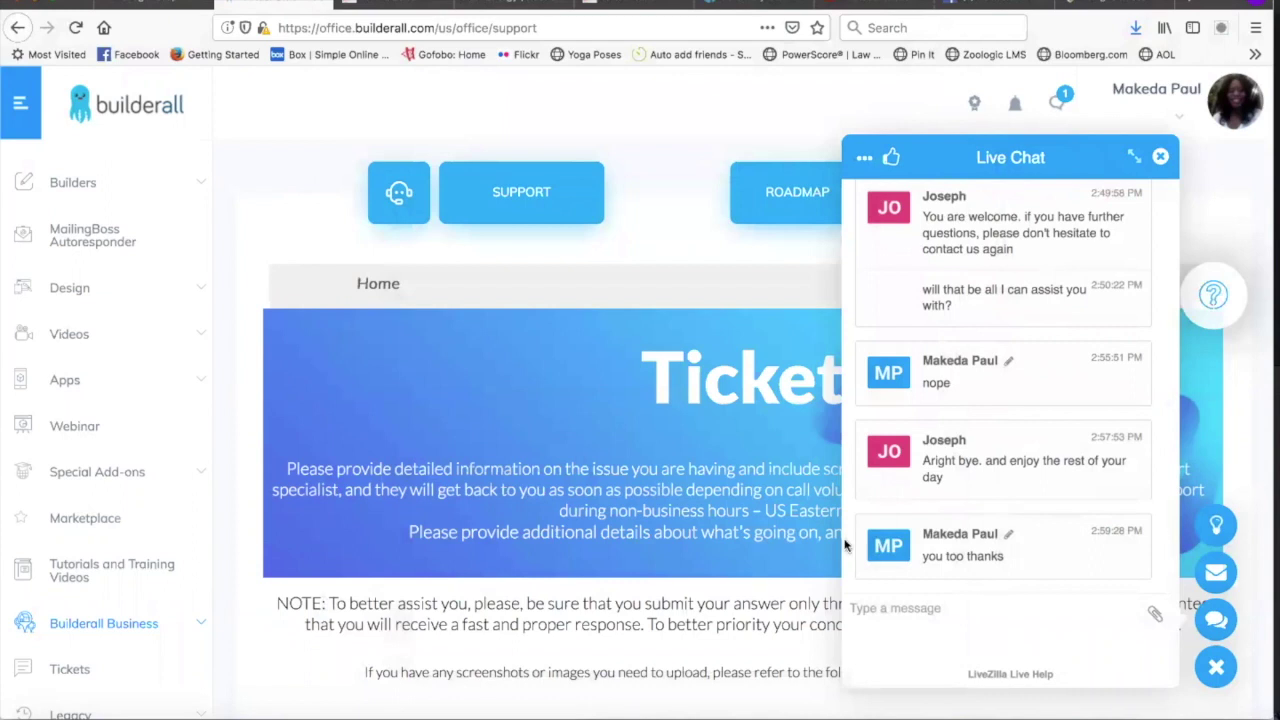
Open 'ticket 2/7/2018.pdf' from the Downloads folder in Preview.
left_click(29, 712)
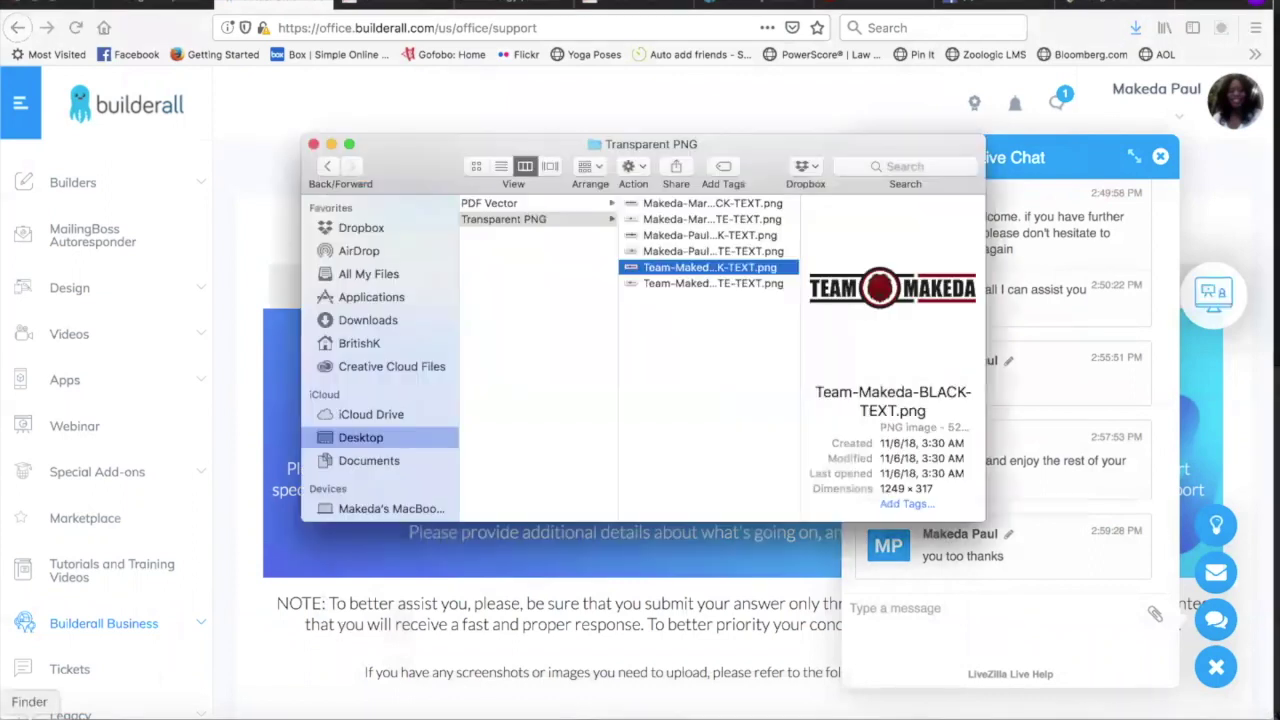
left_click(385, 322)
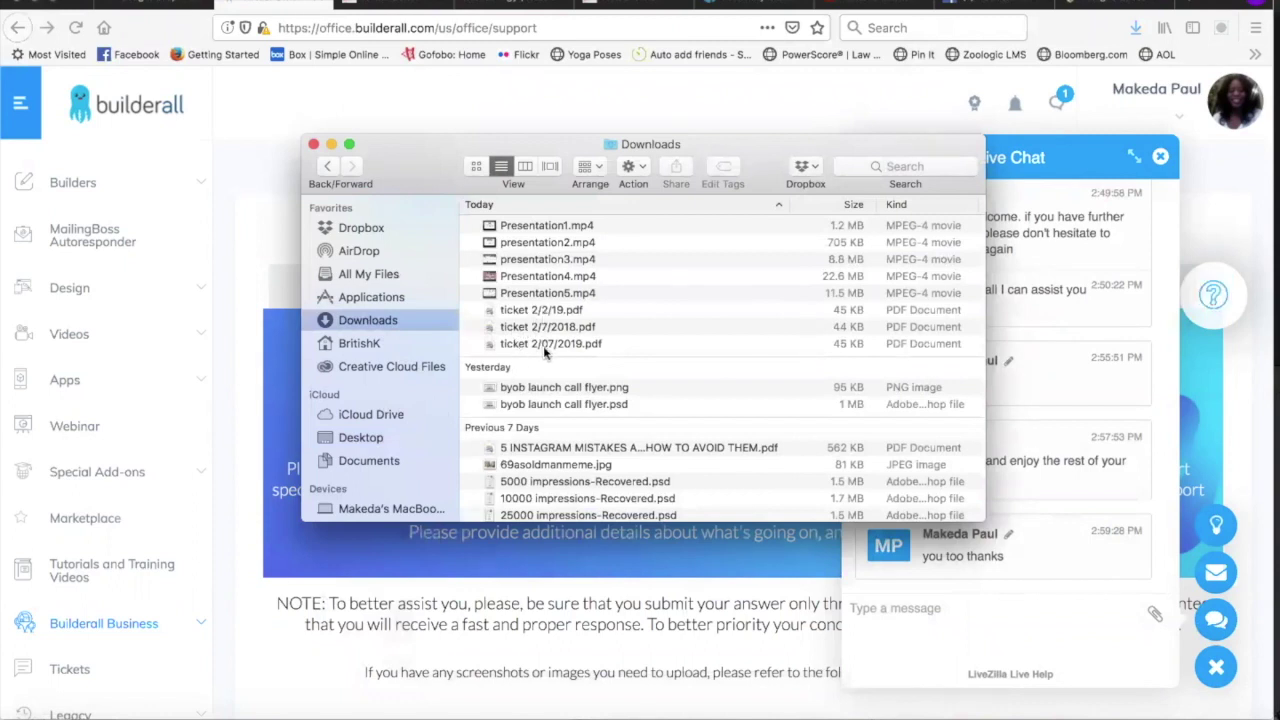
left_click(565, 328)
double_click(565, 328)
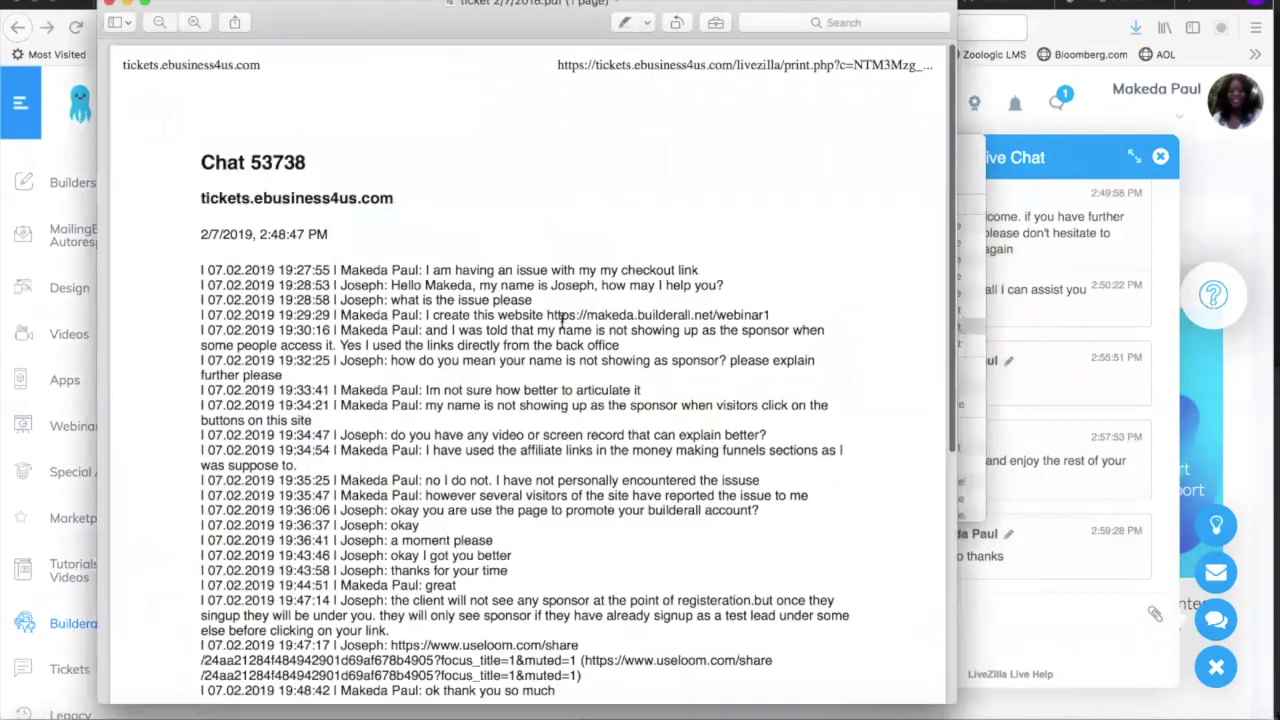
scroll(517, 368, "down", 5)
scroll(517, 368, "down", 3)
scroll(517, 366, "up", 8)
scroll(517, 368, "down", 3)
scroll(517, 370, "down", 6)
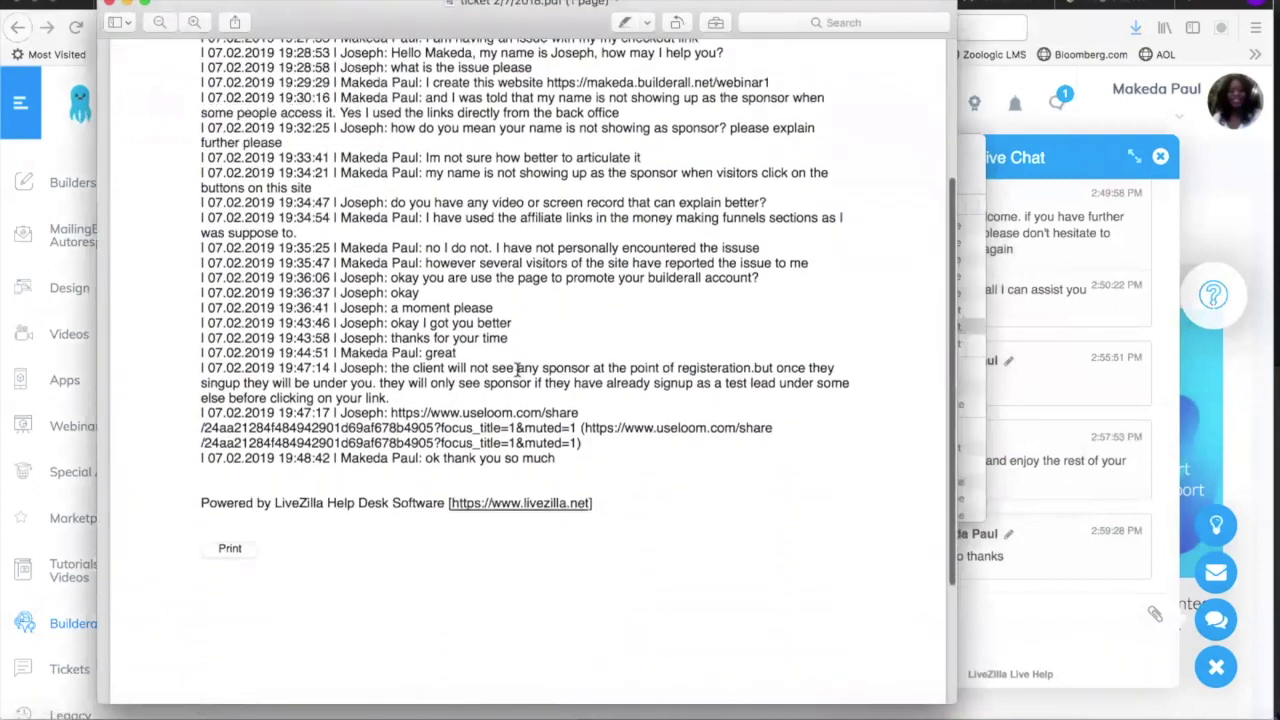
scroll(494, 318, "up", 6)
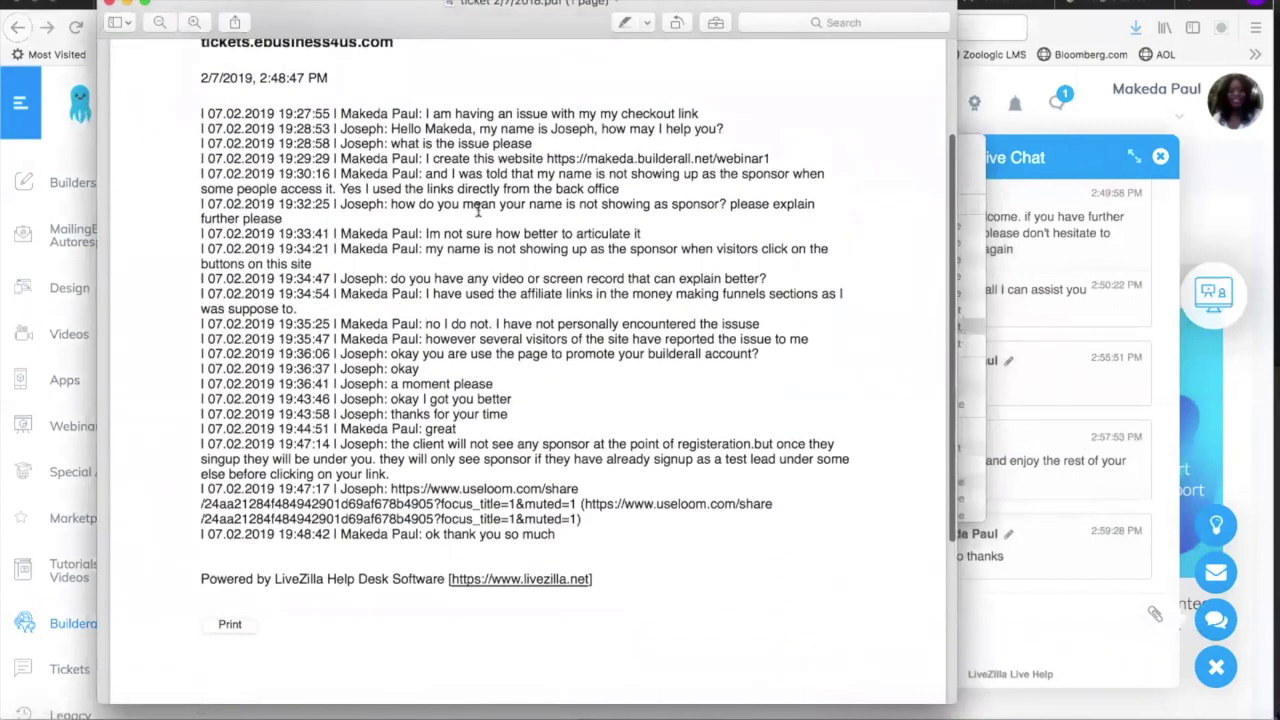